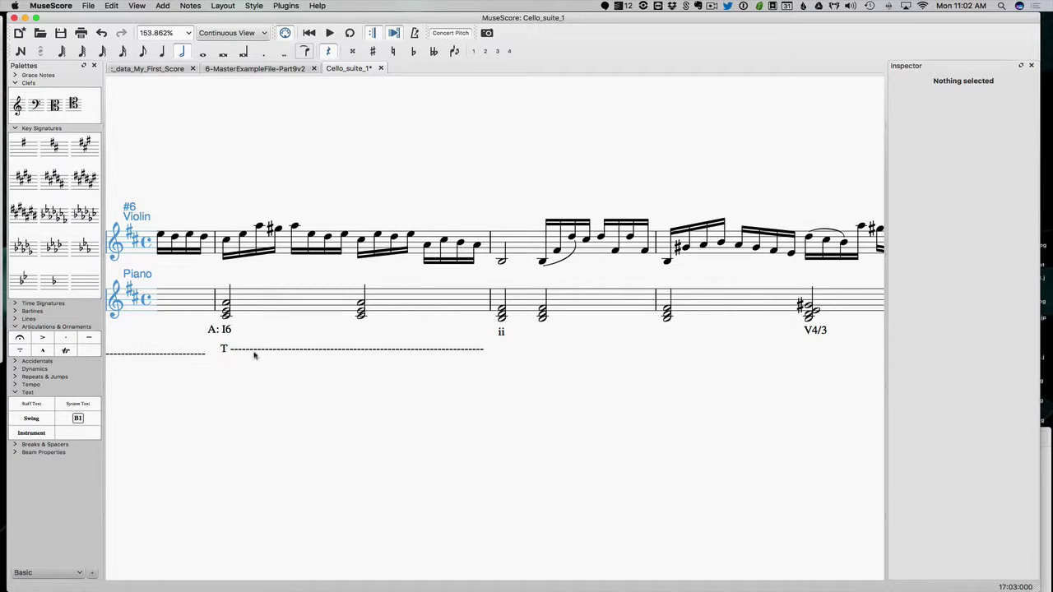
- Copy the dashed T function line and paste it under the ii chord in measure 8
{"action": "left_click", "coordinate": [259, 351]}
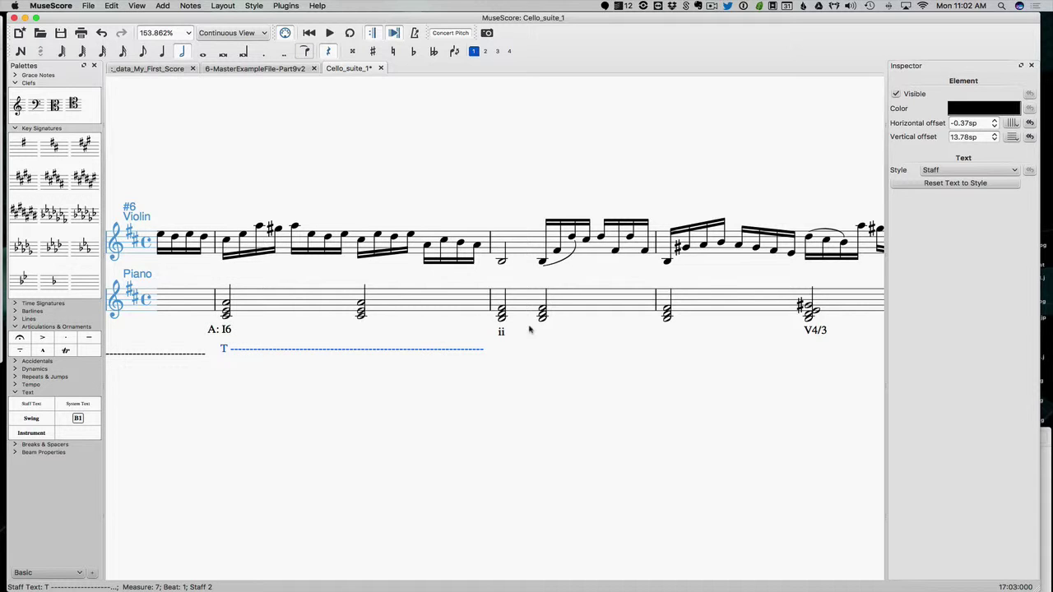
{"action": "scroll", "coordinate": [543, 332], "scroll_direction": "right", "scroll_amount": 5}
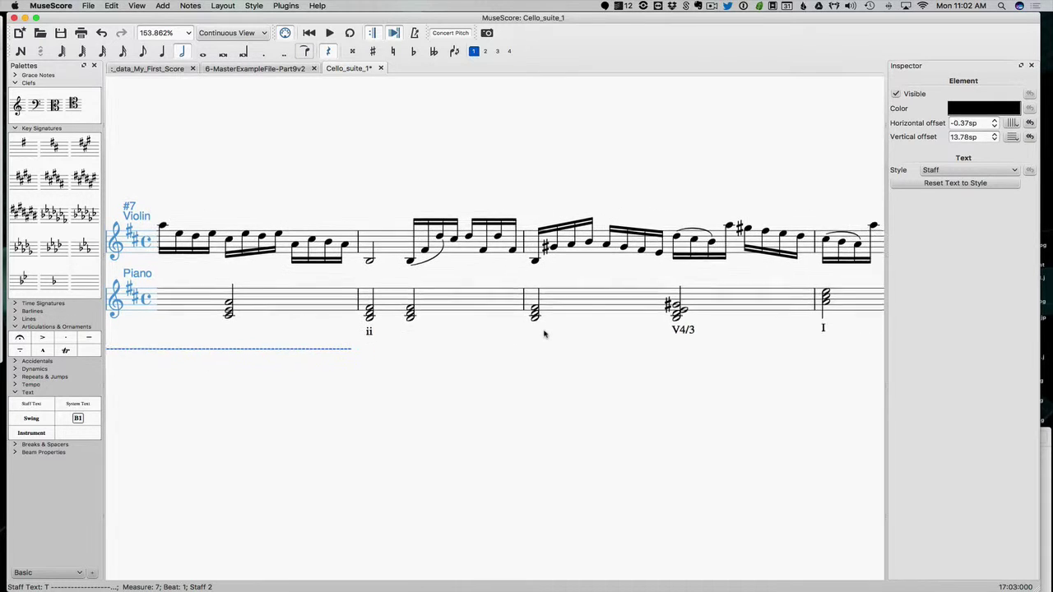
{"action": "left_click", "coordinate": [364, 317]}
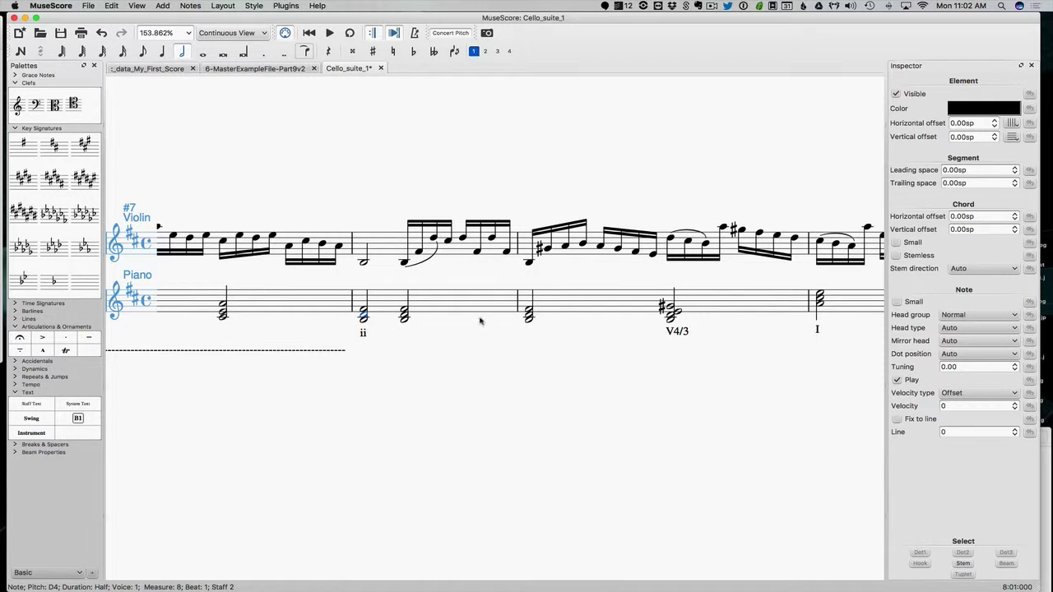
{"action": "scroll", "coordinate": [554, 333], "scroll_direction": "right", "scroll_amount": 1}
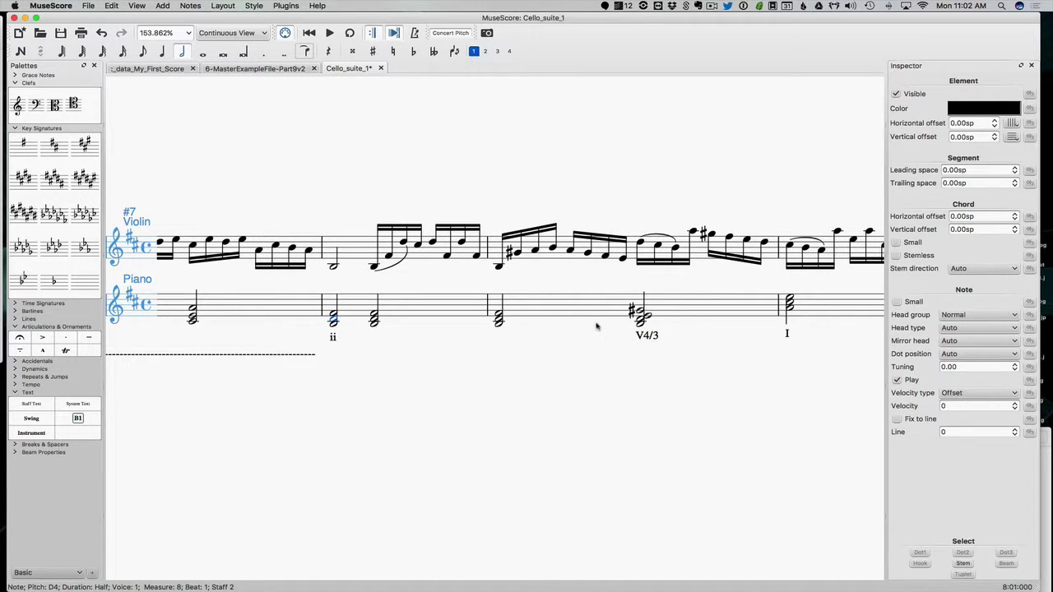
{"action": "left_click", "coordinate": [334, 325]}
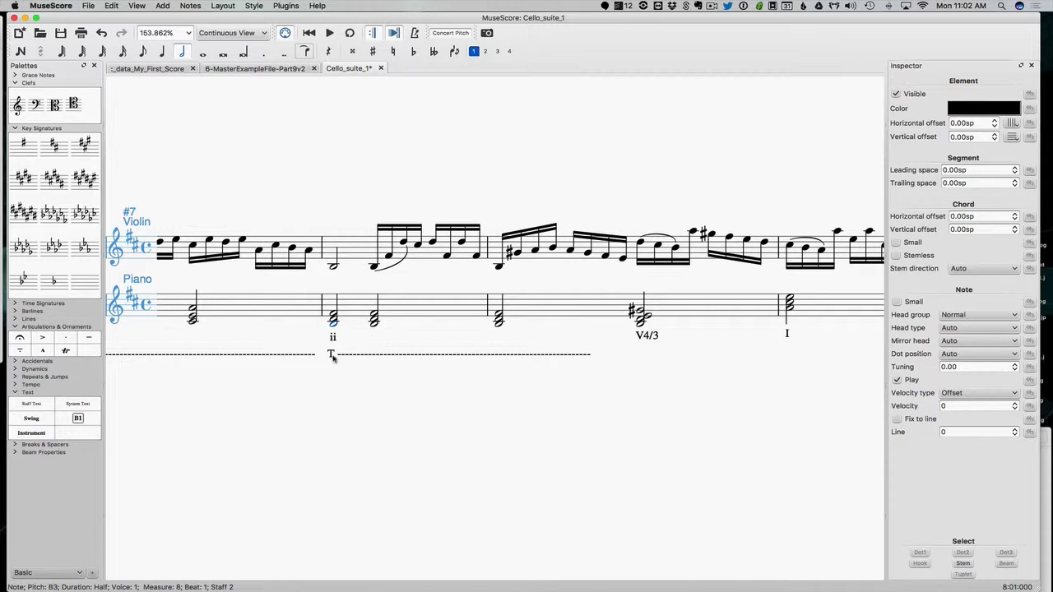
- Relabel the pasted line 'PD' and extend it with four more dashes
{"action": "double_click", "coordinate": [330, 355]}
{"action": "type", "text": "PD"}
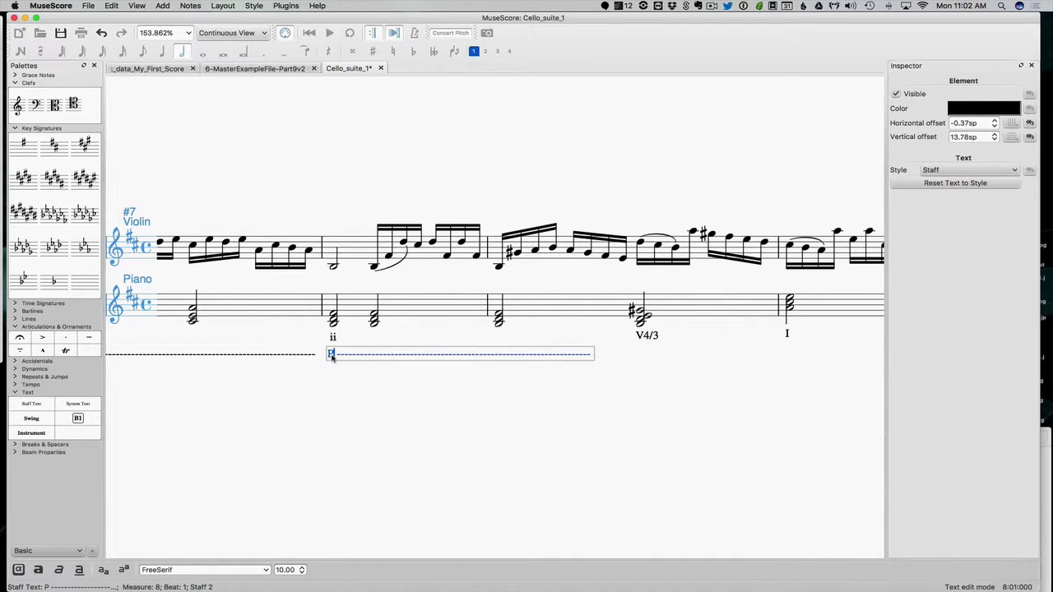
{"action": "key", "text": "Escape"}
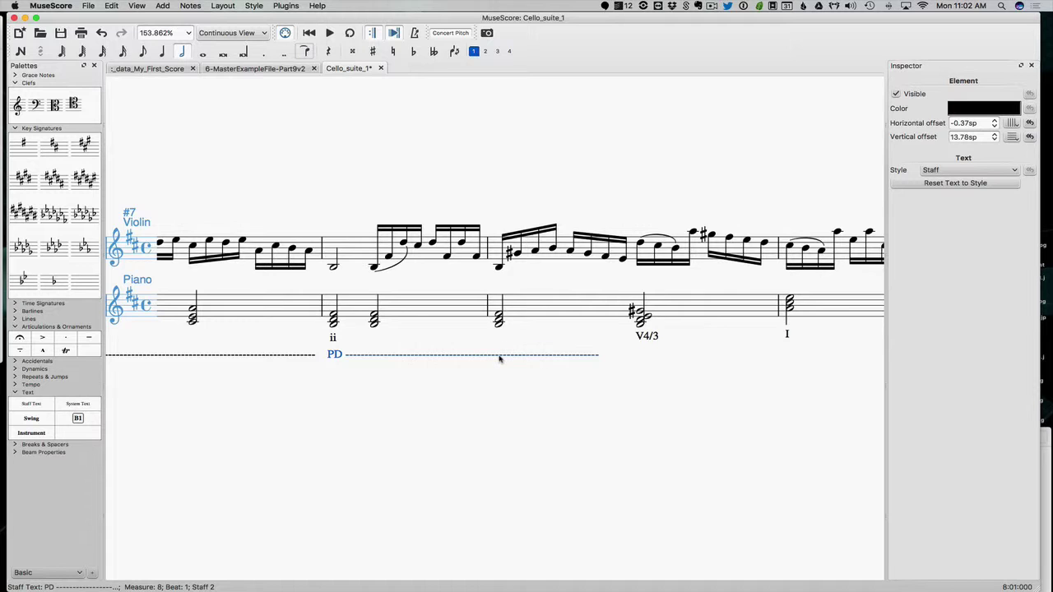
{"action": "double_click", "coordinate": [499, 357]}
{"action": "type", "text": "-----"}
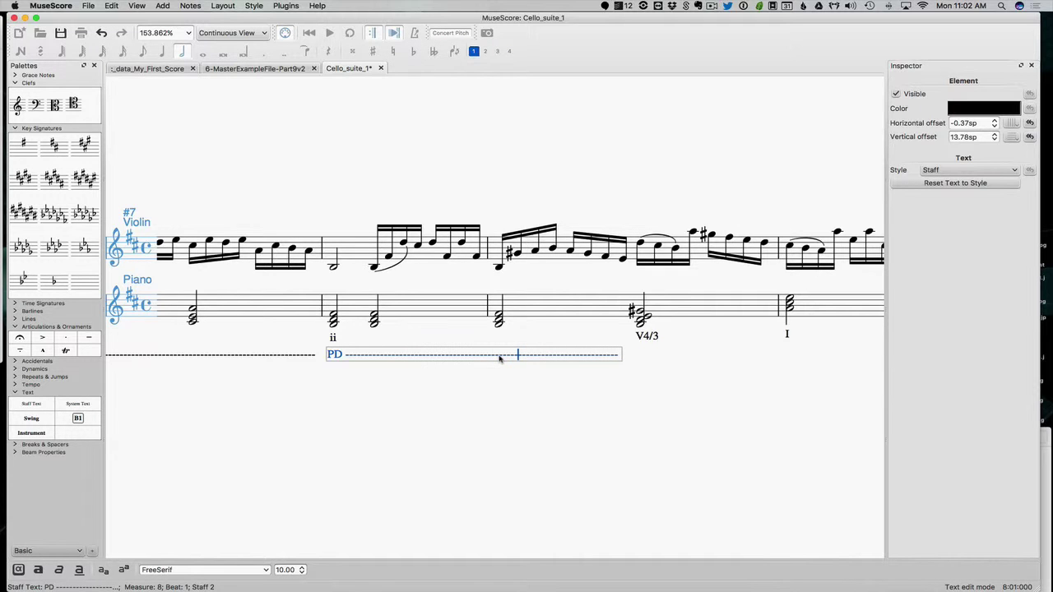
{"action": "left_click", "coordinate": [607, 390]}
- Paste the function line under the V4/3 chord in measure 9 and relabel it 'D'
{"action": "scroll", "coordinate": [634, 383], "scroll_direction": "right", "scroll_amount": 10}
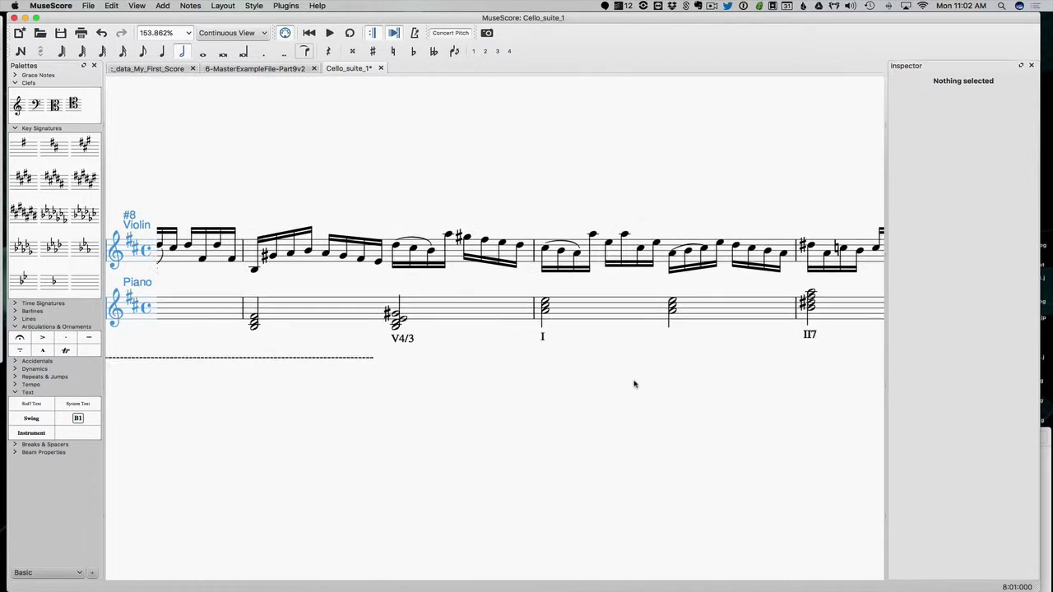
{"action": "left_click", "coordinate": [392, 327]}
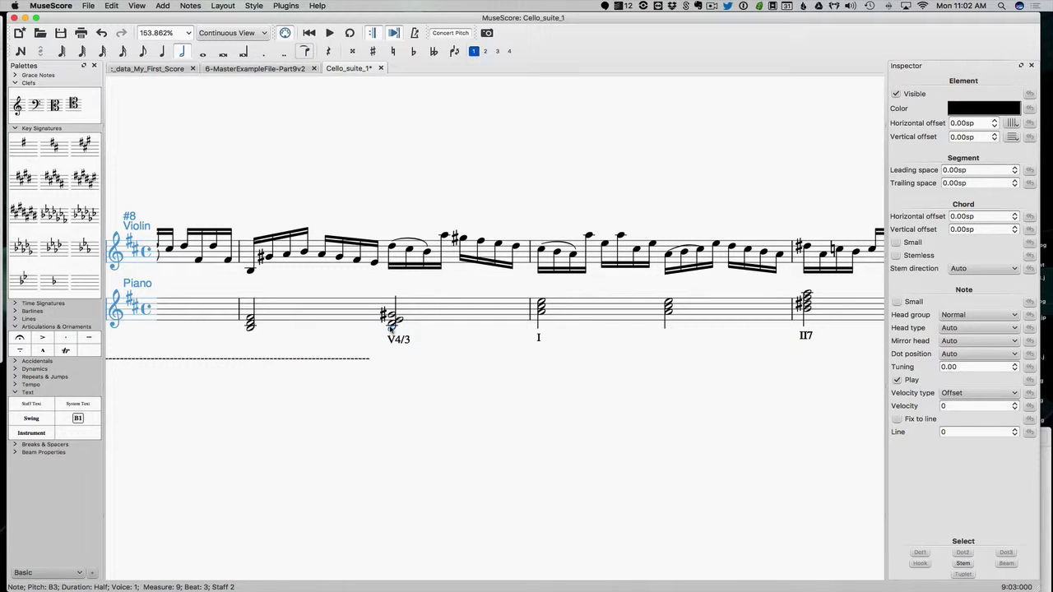
{"action": "key", "text": "ctrl+v"}
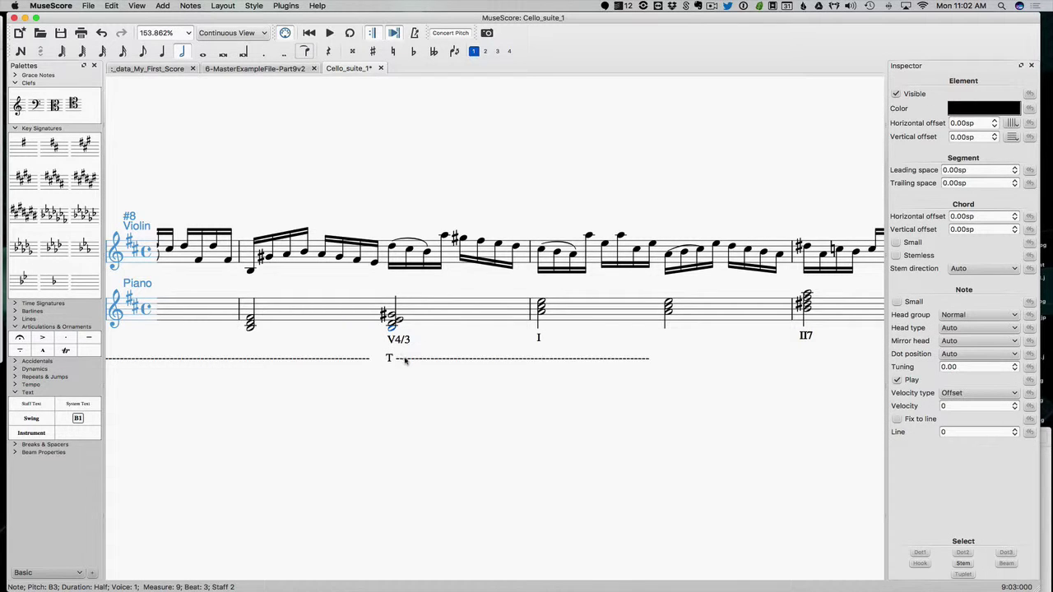
{"action": "left_click", "coordinate": [404, 360]}
{"action": "double_click", "coordinate": [393, 357]}
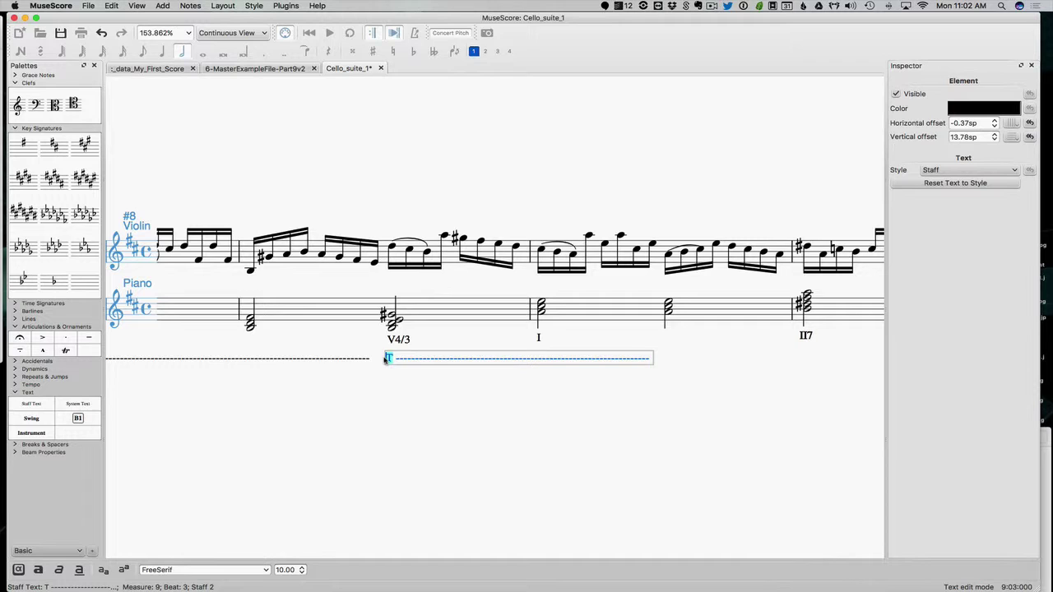
{"action": "type", "text": "D"}
{"action": "key", "text": "Escape"}
- Delete the surplus dashes so the D line is shorter
{"action": "left_click", "coordinate": [409, 360]}
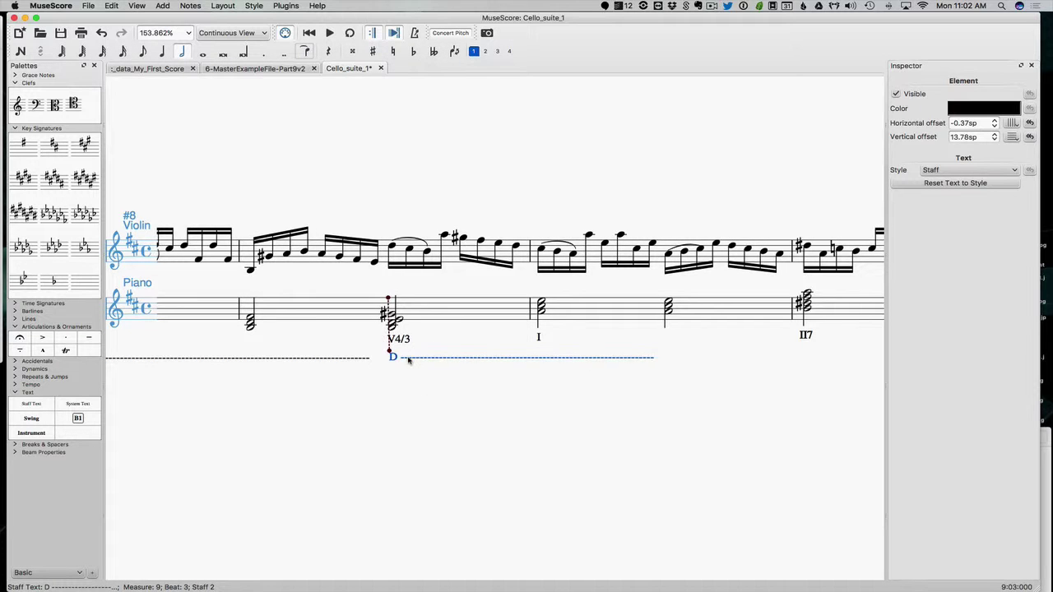
{"action": "double_click", "coordinate": [499, 358]}
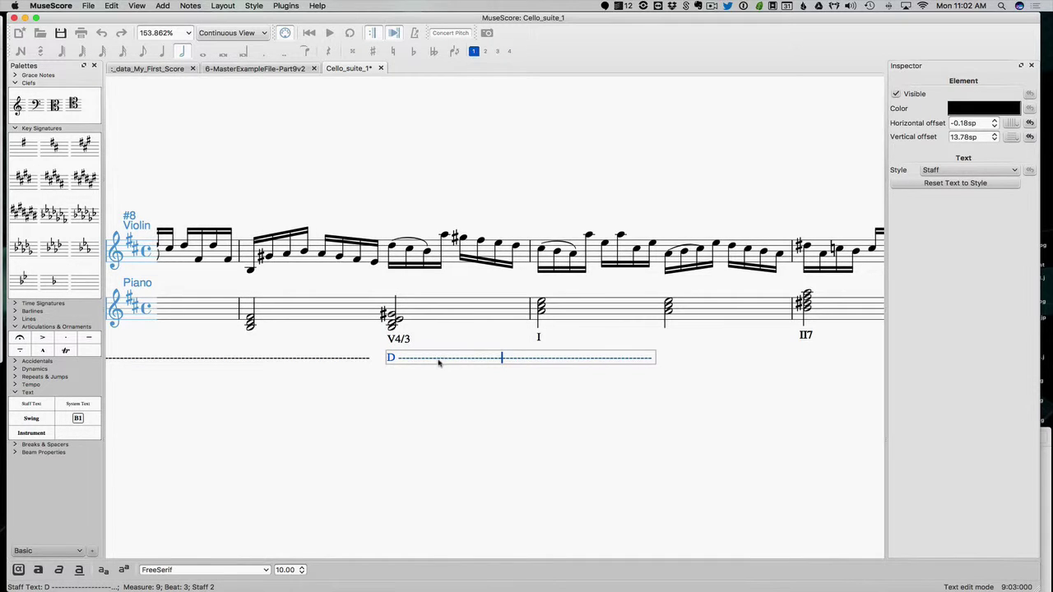
{"action": "left_click_drag", "start_coordinate": [438, 362], "coordinate": [545, 360]}
{"action": "key", "text": "BackSpace"}
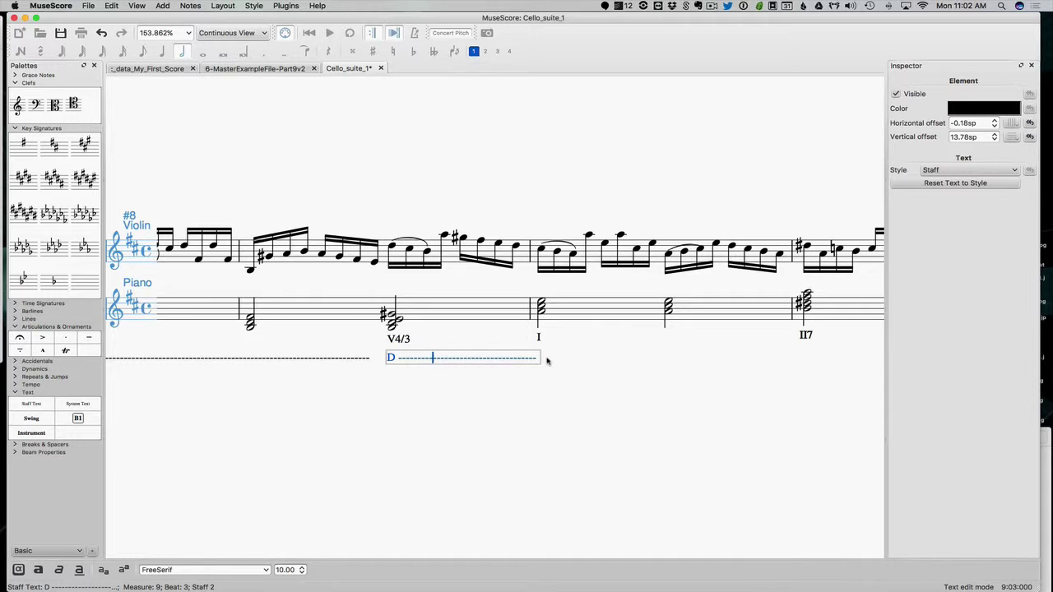
{"action": "key", "text": "Escape"}
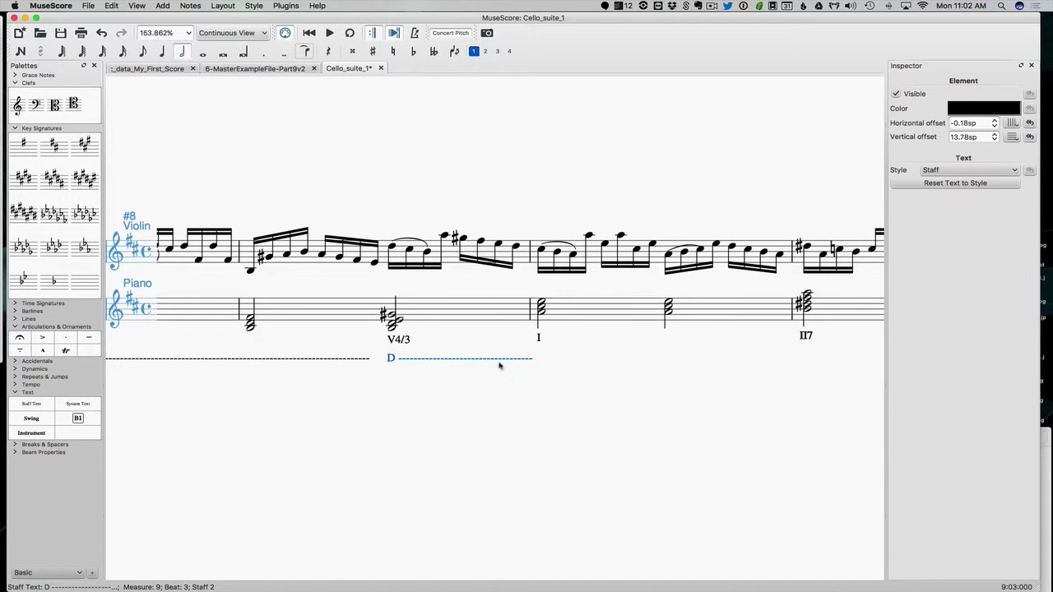
- Paste the D line under measure 10's I chord and retype it as 'T -----------------------'
{"action": "left_click", "coordinate": [542, 309]}
{"action": "key", "text": "super+v"}
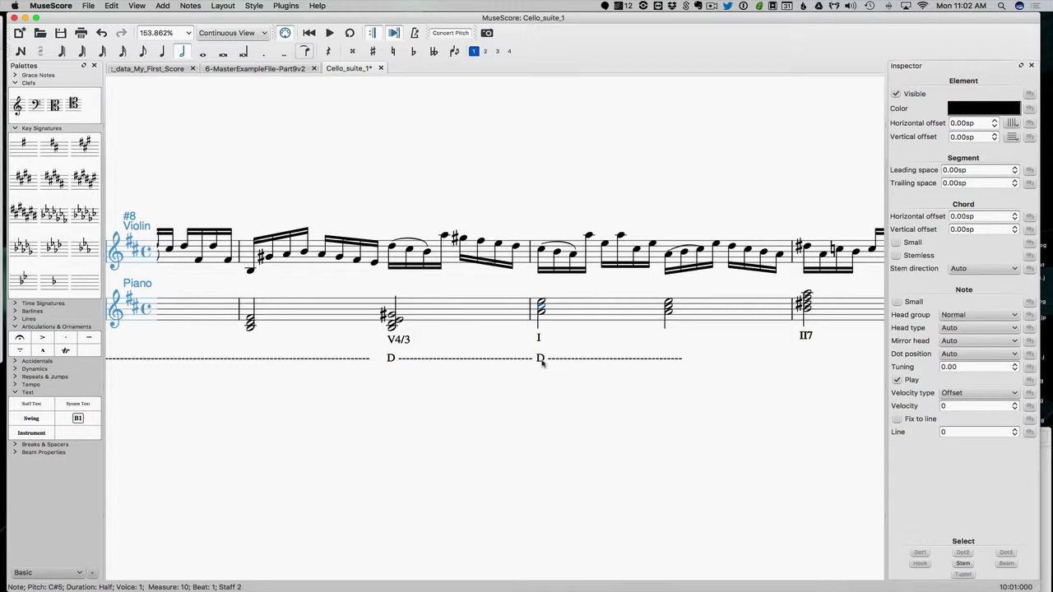
{"action": "double_click", "coordinate": [543, 361]}
{"action": "key", "text": "BackSpace"}
{"action": "type", "text": "T "}
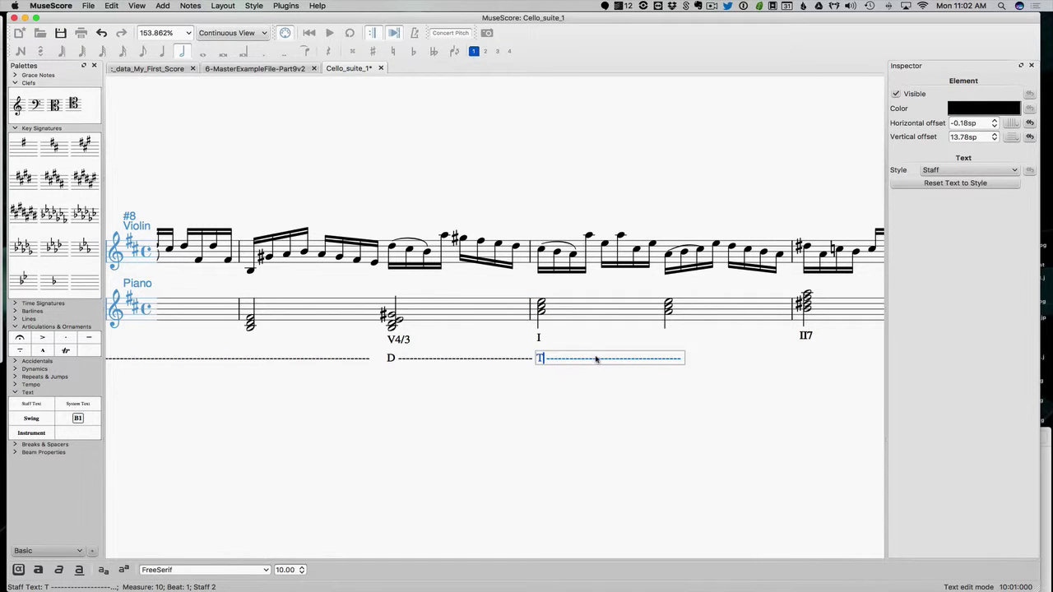
{"action": "type", "text": "----------------------------"}
- Paste the copied dashed label line under the II7 chord in measure 11
{"action": "scroll", "coordinate": [622, 368], "scroll_direction": "right", "scroll_amount": 10}
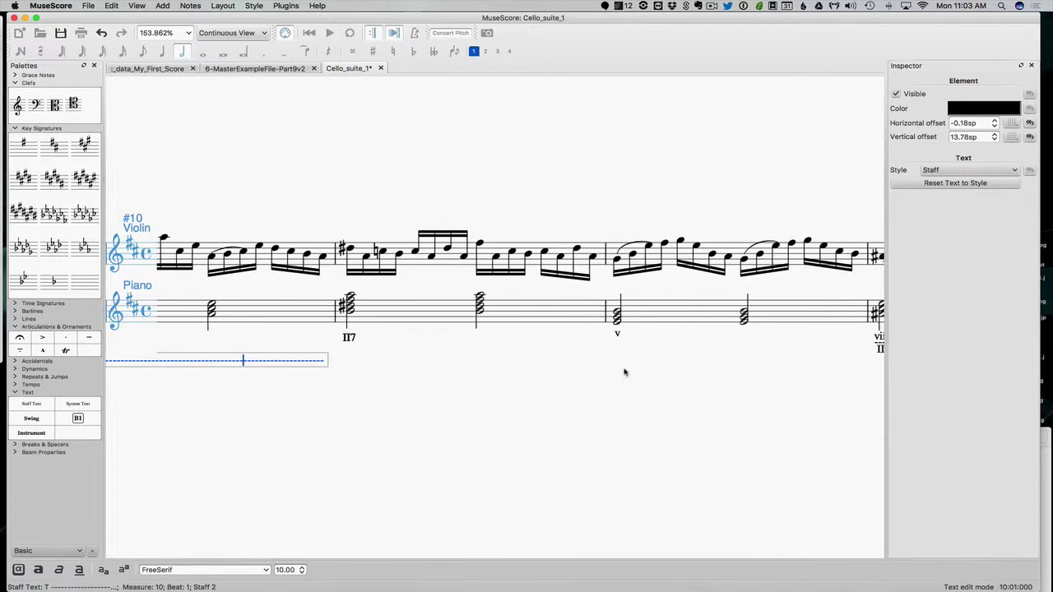
{"action": "scroll", "coordinate": [625, 373], "scroll_direction": "right", "scroll_amount": 1}
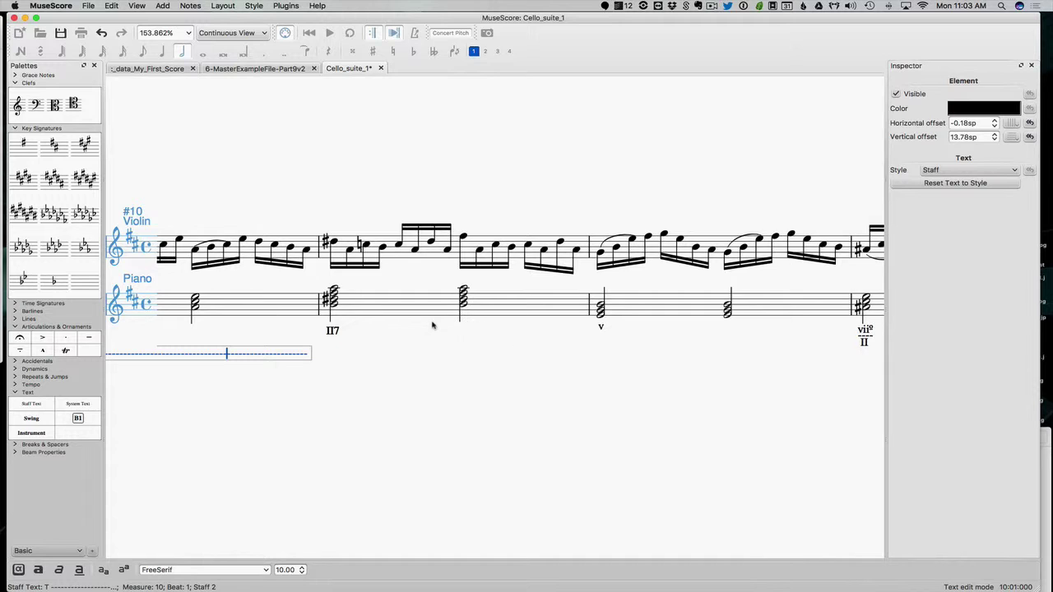
{"action": "scroll", "coordinate": [432, 325], "scroll_direction": "right", "scroll_amount": 1}
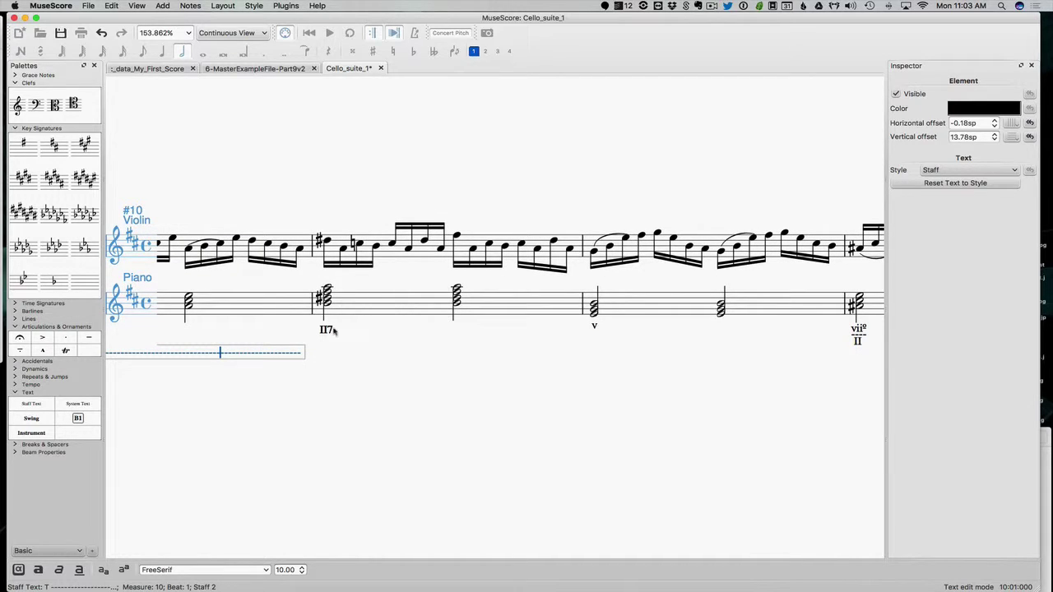
{"action": "left_click", "coordinate": [343, 374]}
{"action": "left_click", "coordinate": [326, 332]}
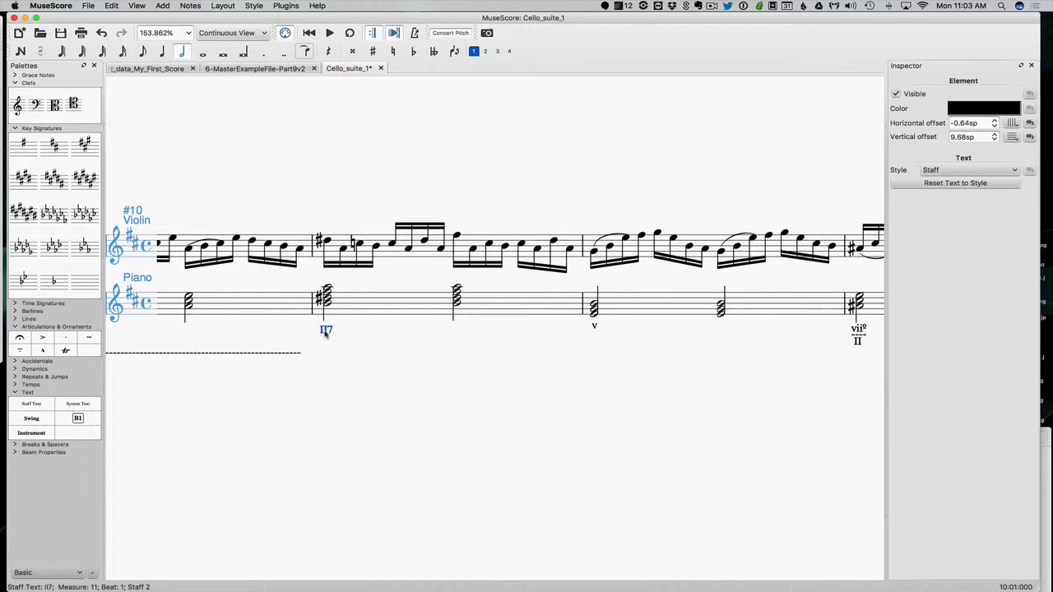
{"action": "left_click", "coordinate": [327, 306]}
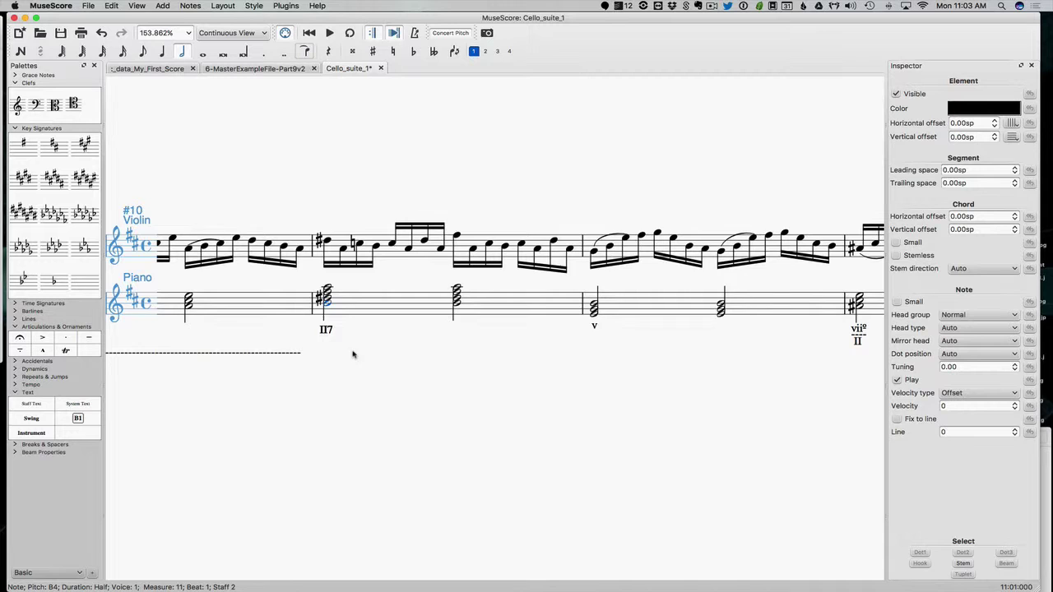
{"action": "key", "text": "ctrl+v"}
- Edit the pasted label, briefly making it 'PD', then settle on 'D'
{"action": "double_click", "coordinate": [327, 352]}
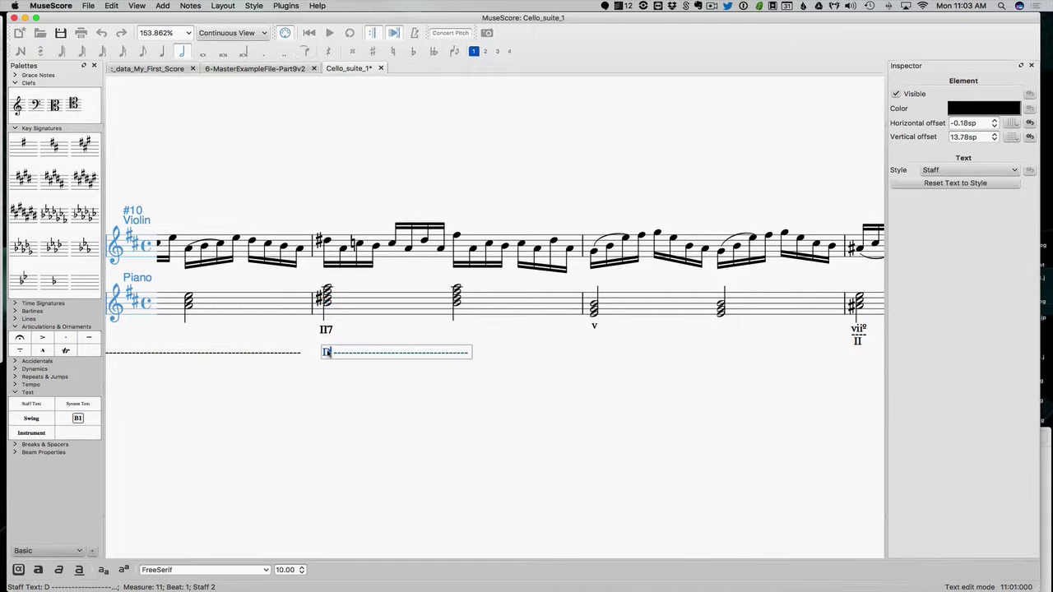
{"action": "type", "text": "P"}
{"action": "left_click", "coordinate": [348, 369]}
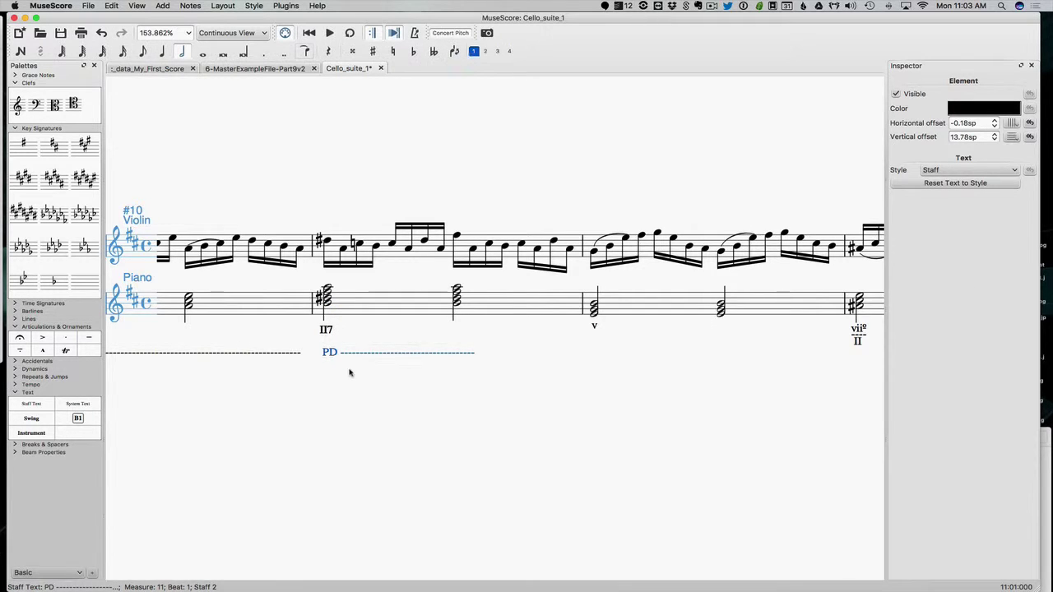
{"action": "left_click", "coordinate": [345, 355]}
{"action": "double_click", "coordinate": [324, 354]}
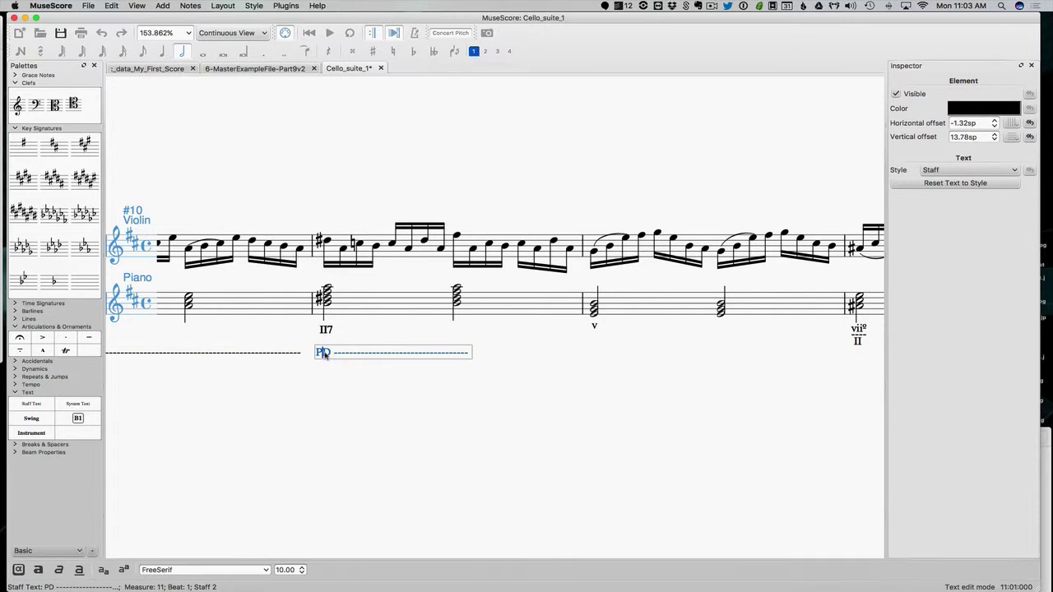
{"action": "key", "text": "BackSpace"}
{"action": "key", "text": "Escape"}
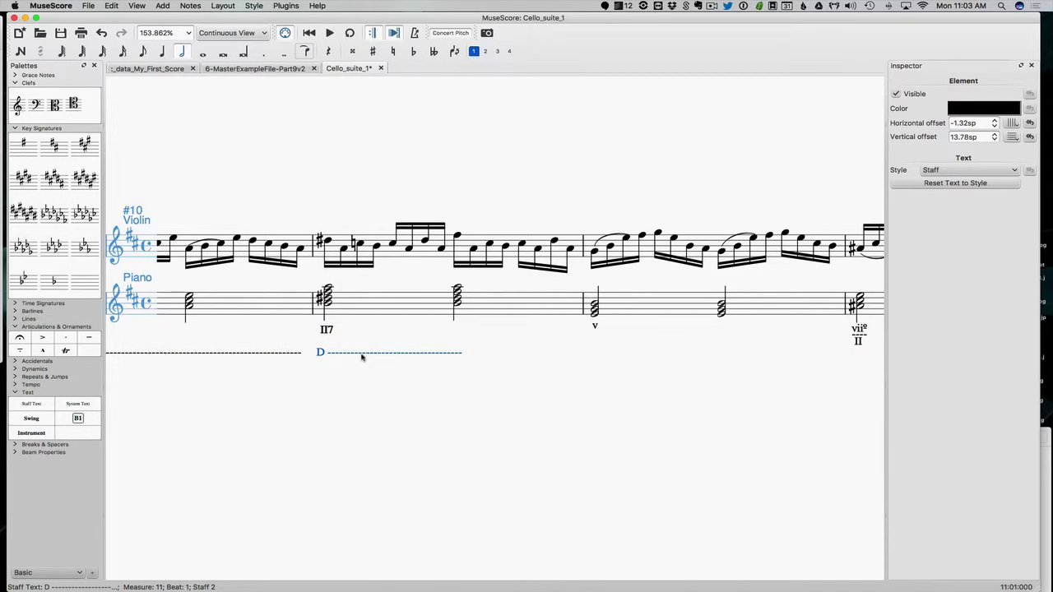
- Play the passage back from the D#5 note
{"action": "left_click", "coordinate": [326, 241]}
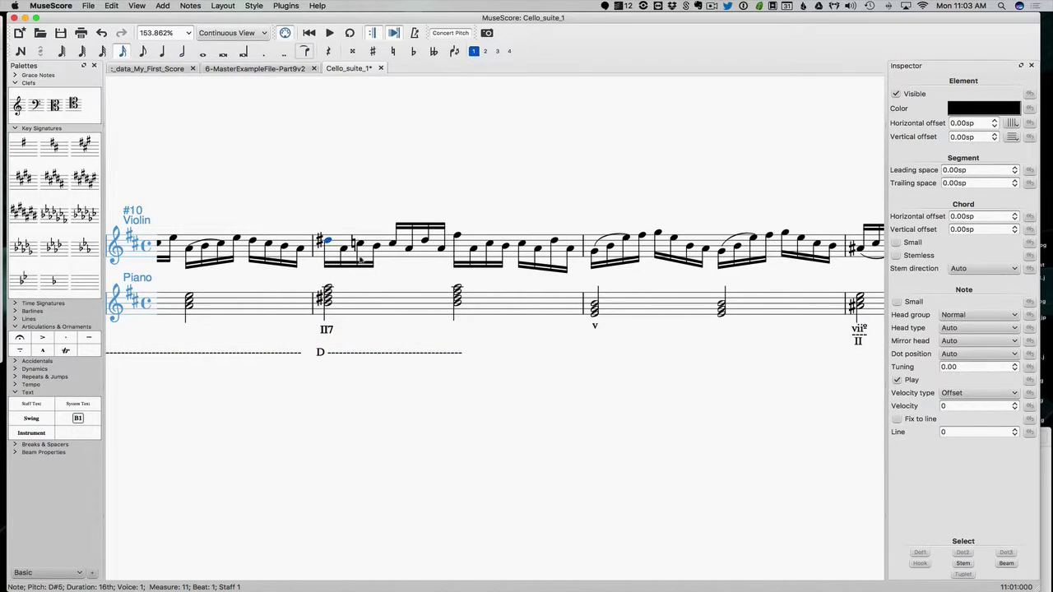
{"action": "key", "text": "space"}
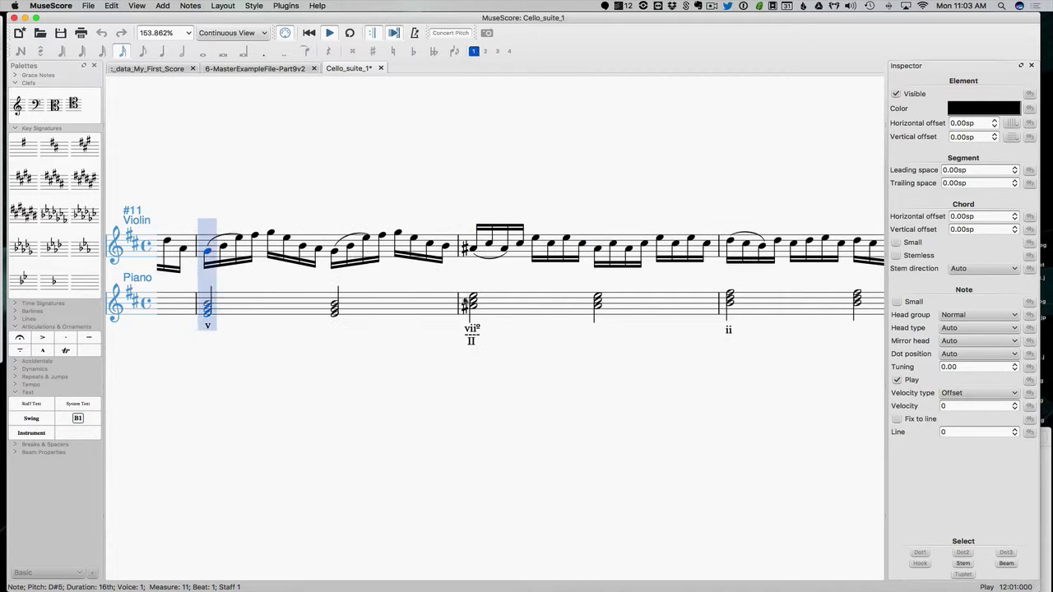
{"action": "key", "text": "space"}
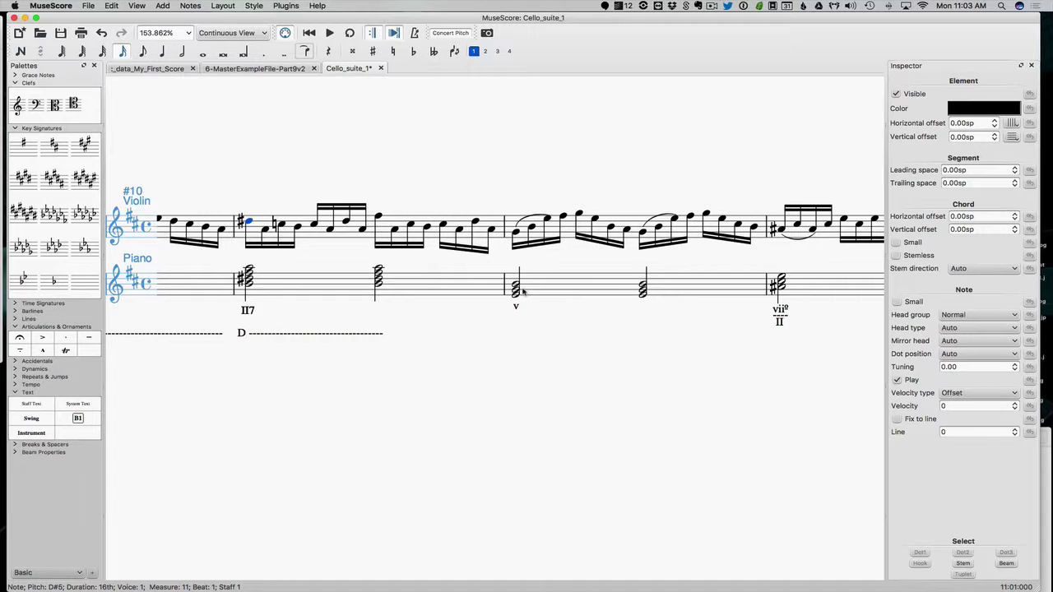
- Add 33 dashes to the D label so its line reaches the v chord
{"action": "double_click", "coordinate": [352, 334]}
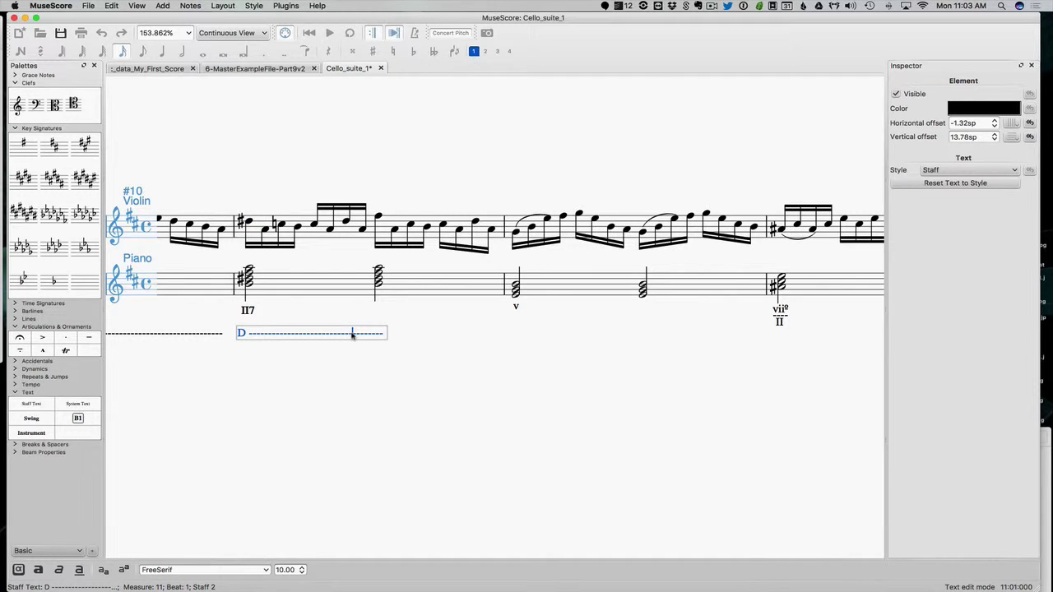
{"action": "type", "text": "--------------------"}
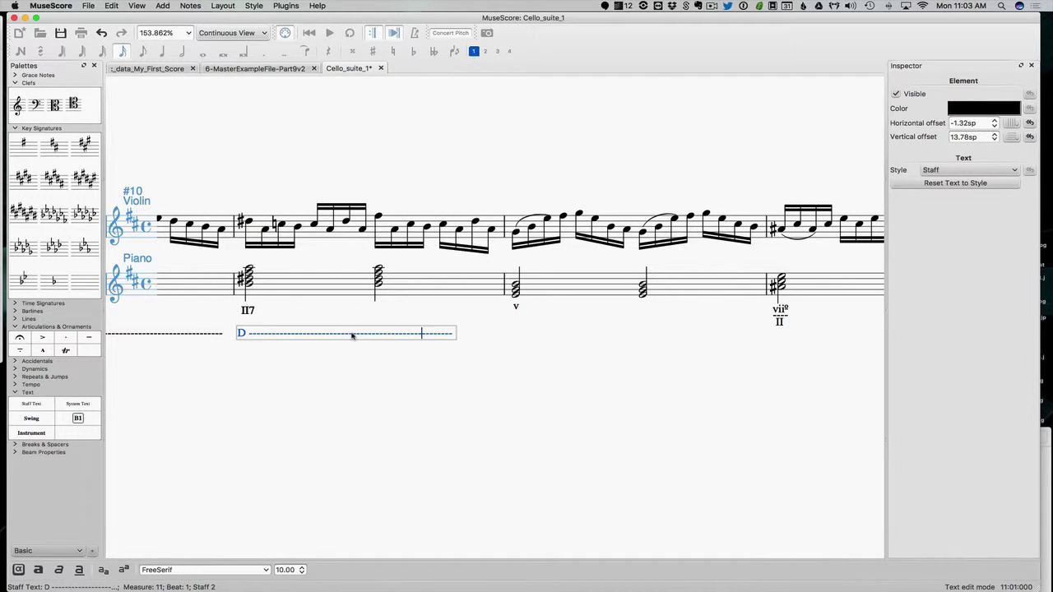
{"action": "type", "text": "-------------"}
{"action": "left_click", "coordinate": [292, 348]}
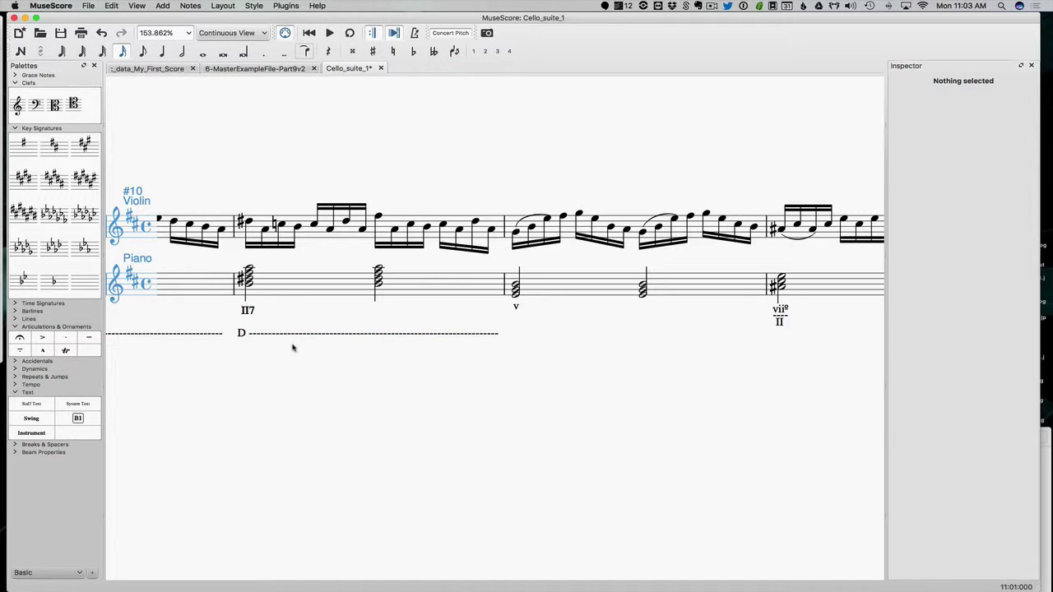
{"action": "left_click", "coordinate": [288, 335]}
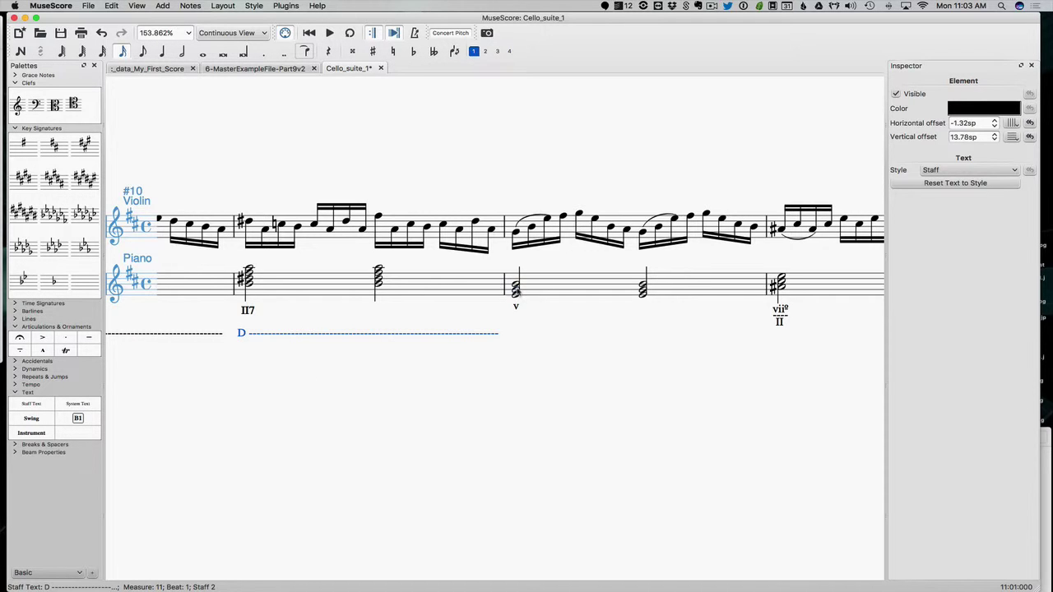
- Paste the D line under measure 12's v chord and relabel it 'T'
{"action": "left_click", "coordinate": [517, 292]}
{"action": "key", "text": "super+v"}
{"action": "double_click", "coordinate": [516, 334]}
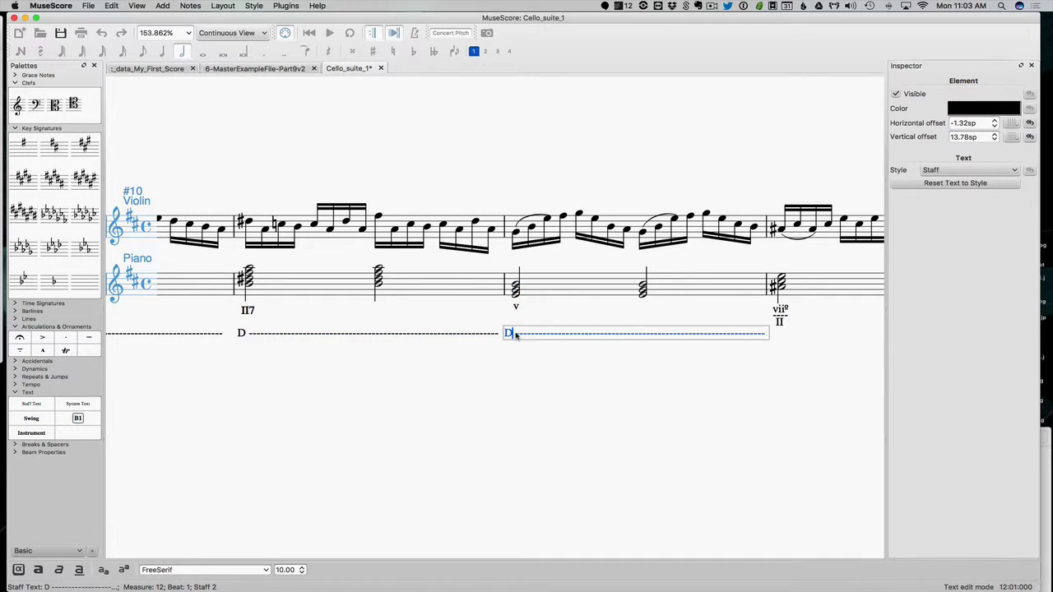
{"action": "key", "text": "BackSpace"}
{"action": "type", "text": "T"}
{"action": "key", "text": "Escape"}
- Play back from the G4 note in measure 12
{"action": "scroll", "coordinate": [550, 378], "scroll_direction": "right", "scroll_amount": 3}
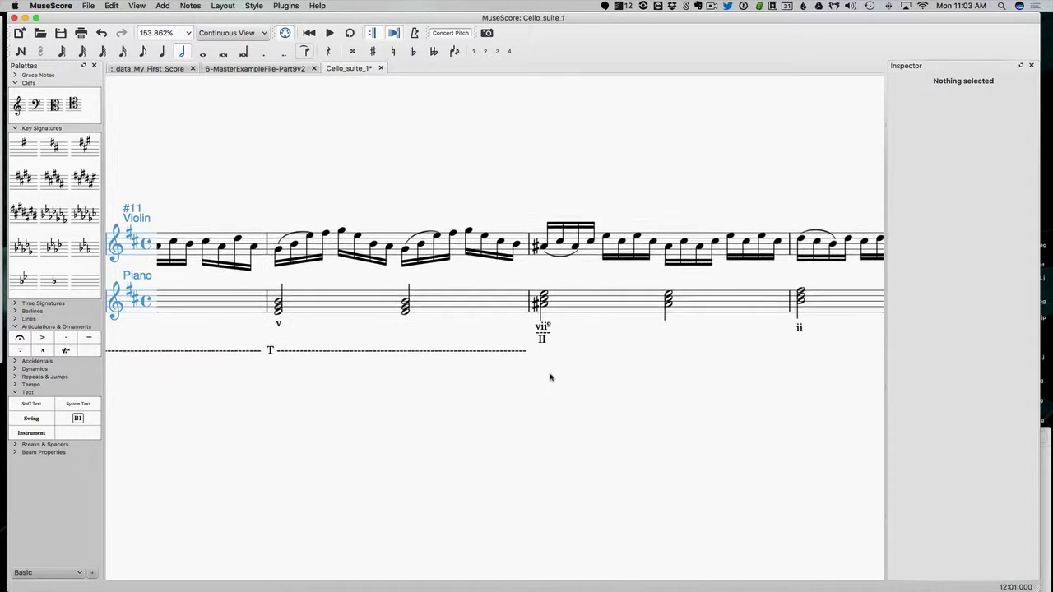
{"action": "left_click", "coordinate": [275, 251]}
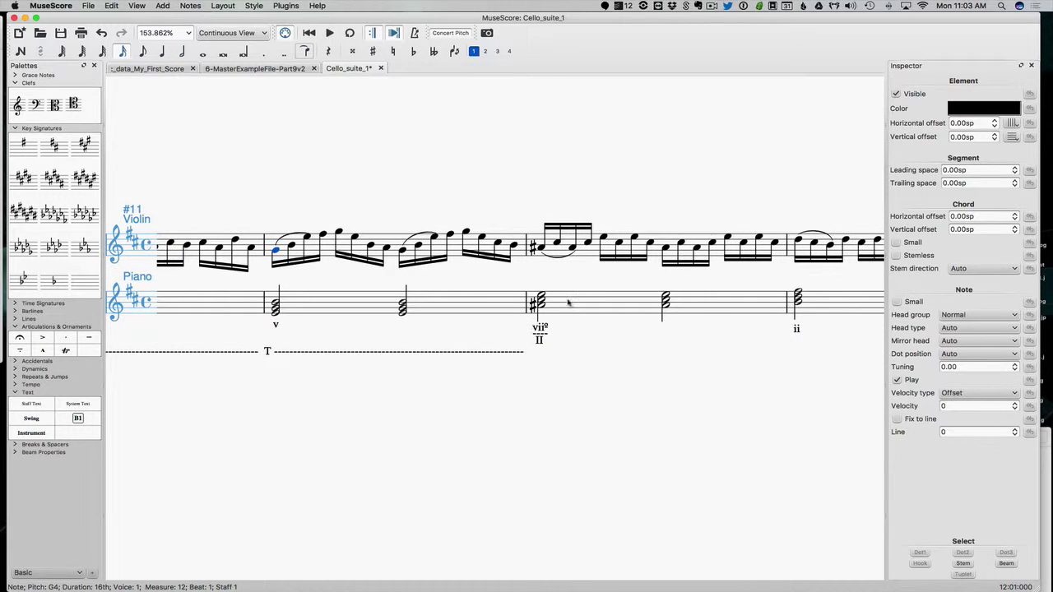
{"action": "key", "text": "space"}
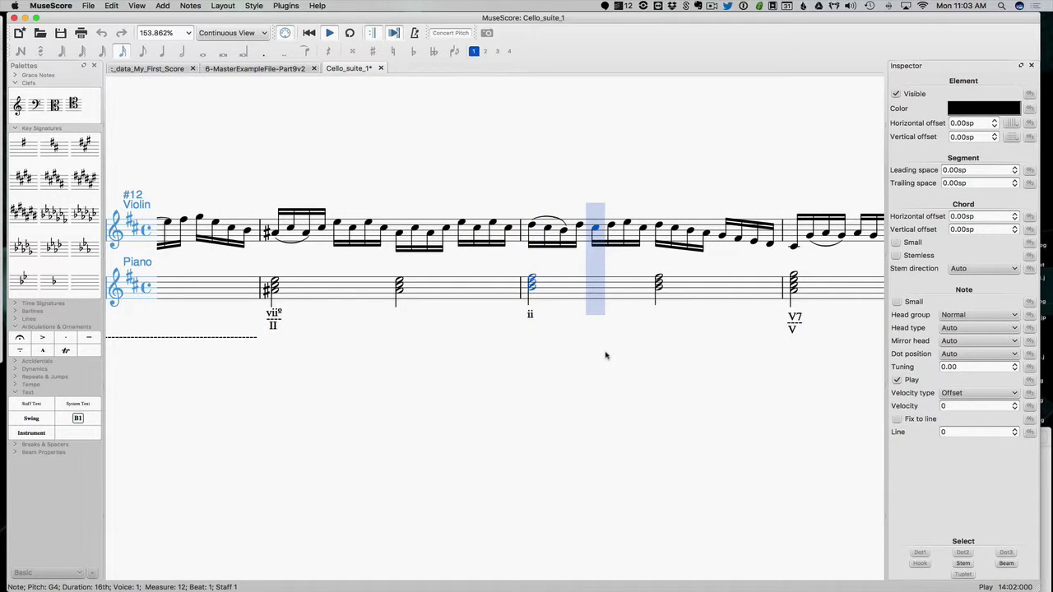
{"action": "key", "text": "space"}
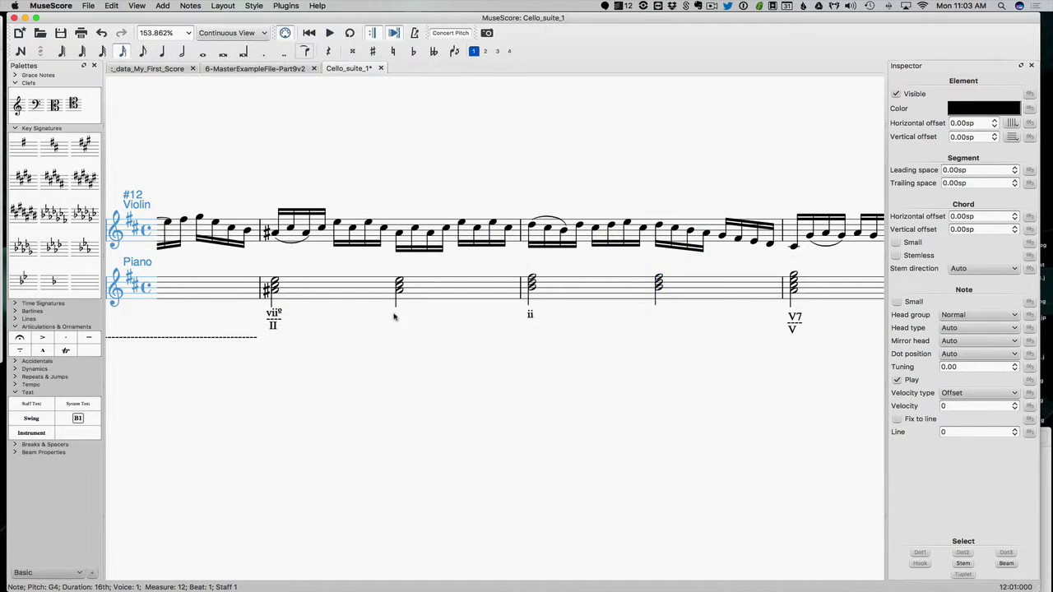
- Copy a dashed label line and paste it as D under the vii°/II chord in measure 13
{"action": "left_click", "coordinate": [275, 292]}
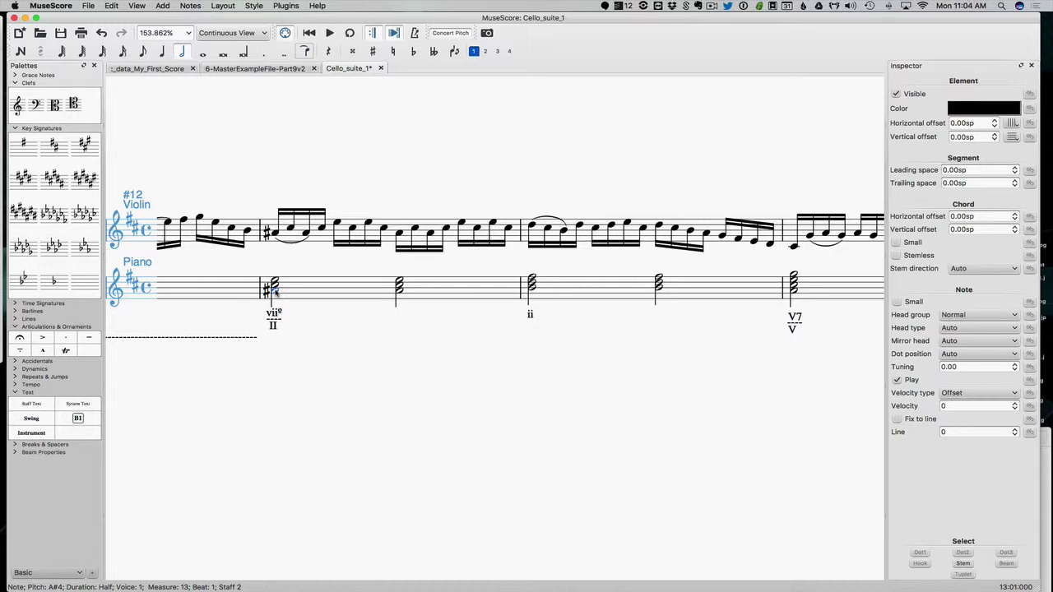
{"action": "scroll", "coordinate": [288, 311], "scroll_direction": "left", "scroll_amount": 6}
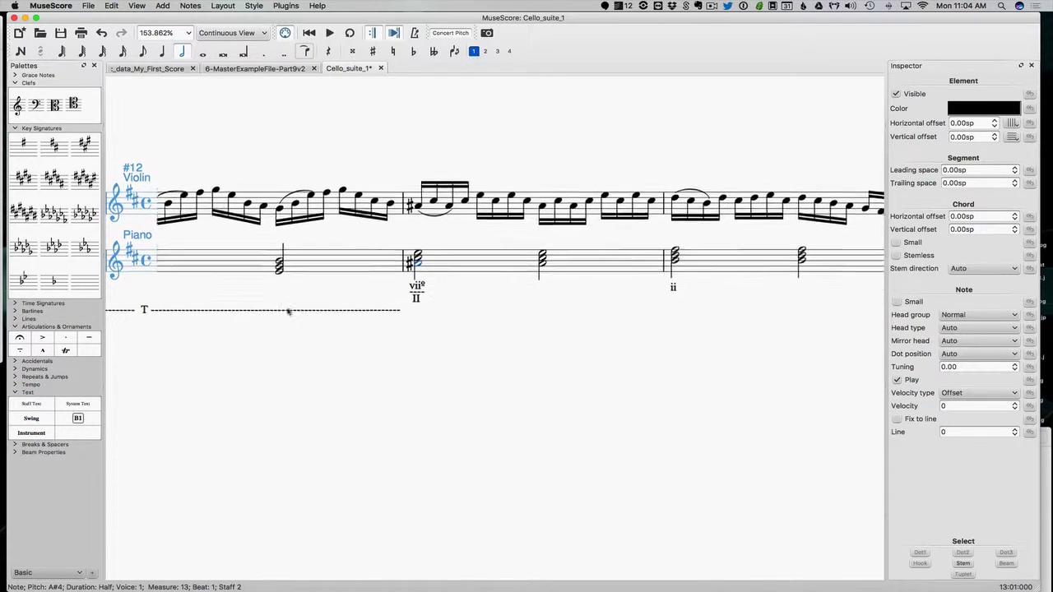
{"action": "left_click", "coordinate": [226, 306]}
{"action": "left_click", "coordinate": [525, 257]}
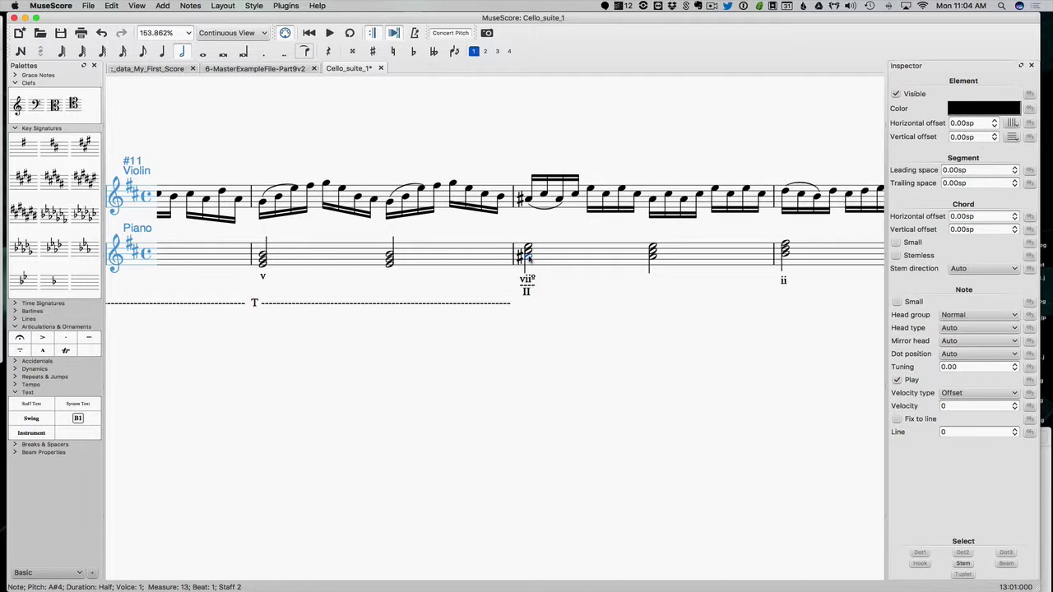
{"action": "left_click", "coordinate": [565, 303]}
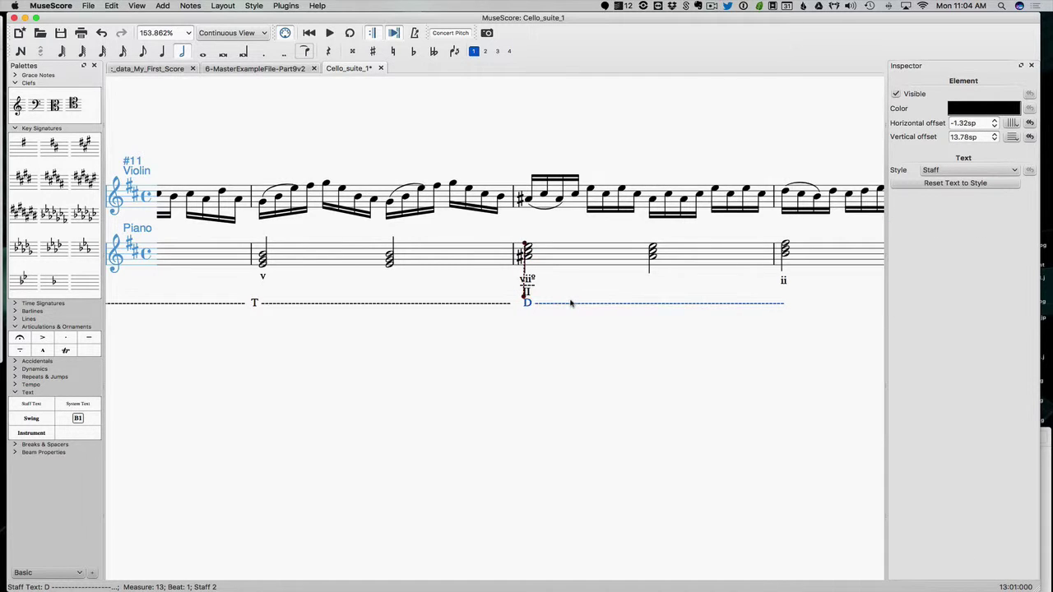
- Start playback from the first note of measure 14
{"action": "scroll", "coordinate": [568, 305], "scroll_direction": "right", "scroll_amount": 5}
{"action": "scroll", "coordinate": [567, 304], "scroll_direction": "right", "scroll_amount": 5}
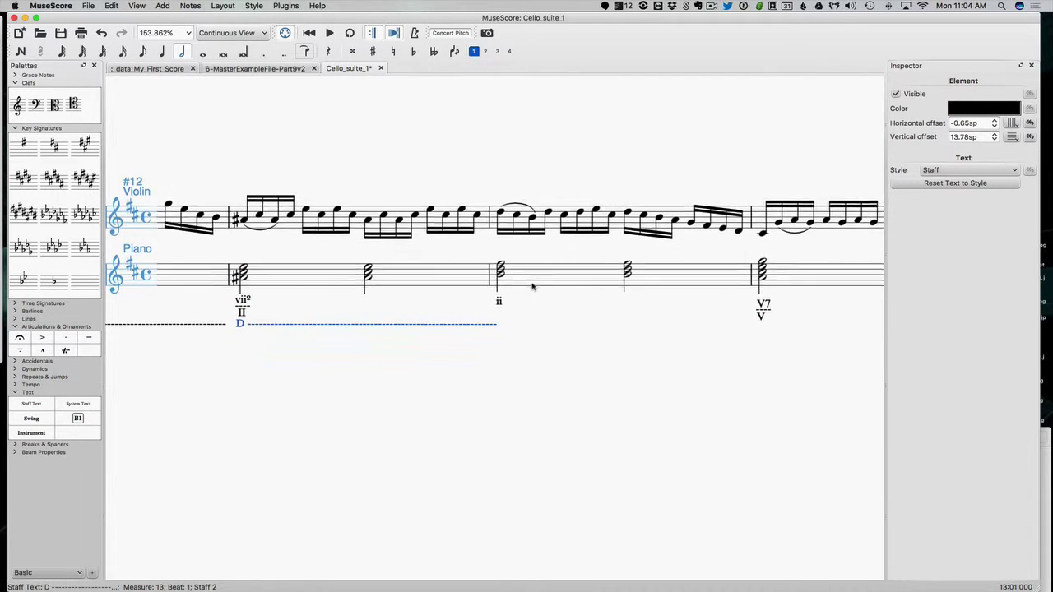
{"action": "left_click", "coordinate": [399, 206]}
{"action": "key", "text": "space"}
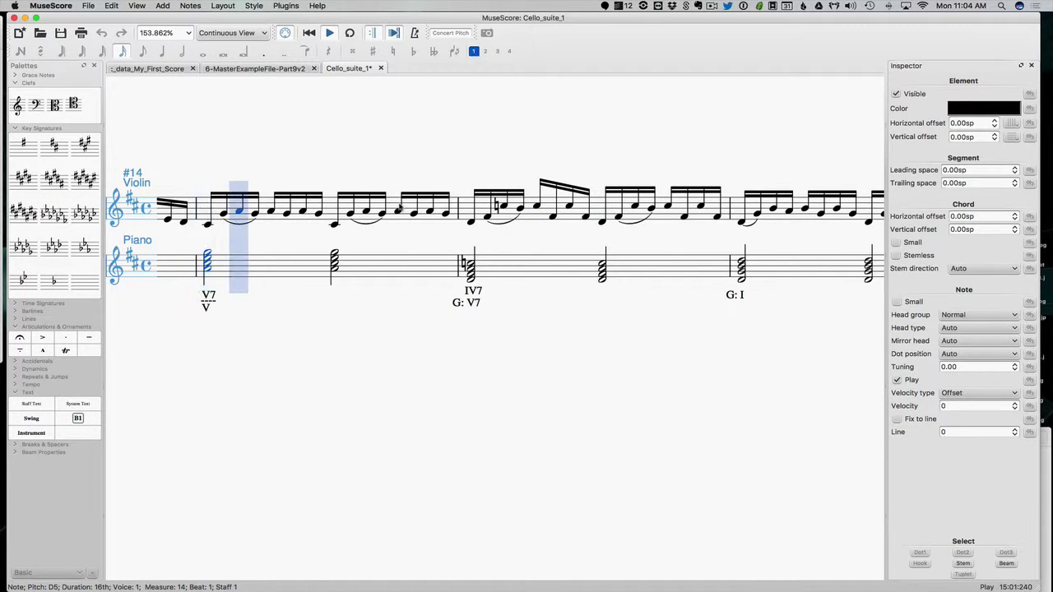
- Stop playback and paste the D label line under measure 14's ii chord, lowered beneath the staff
{"action": "key", "text": "space"}
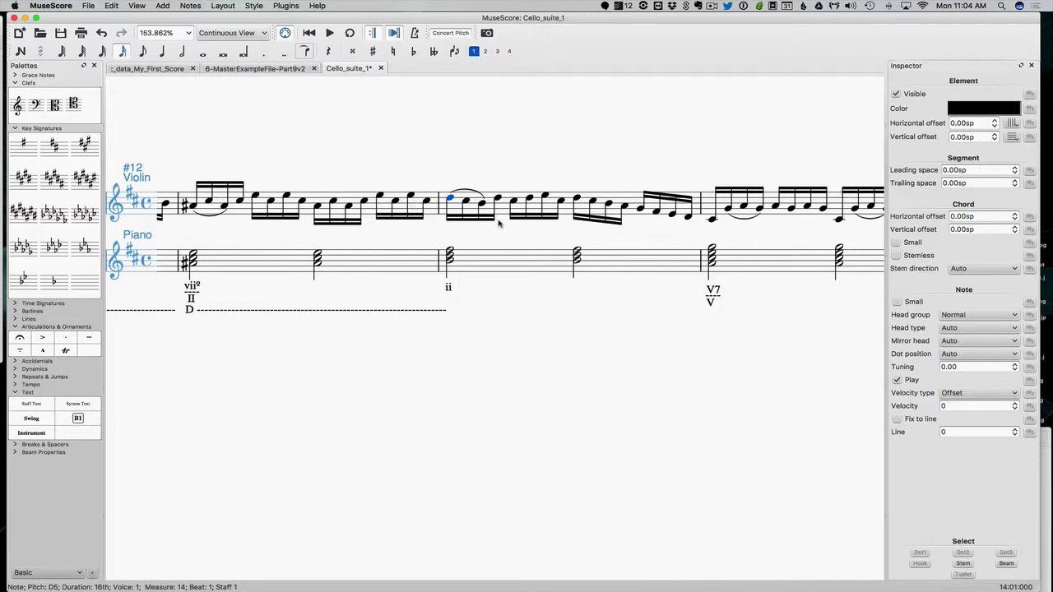
{"action": "left_click", "coordinate": [451, 255]}
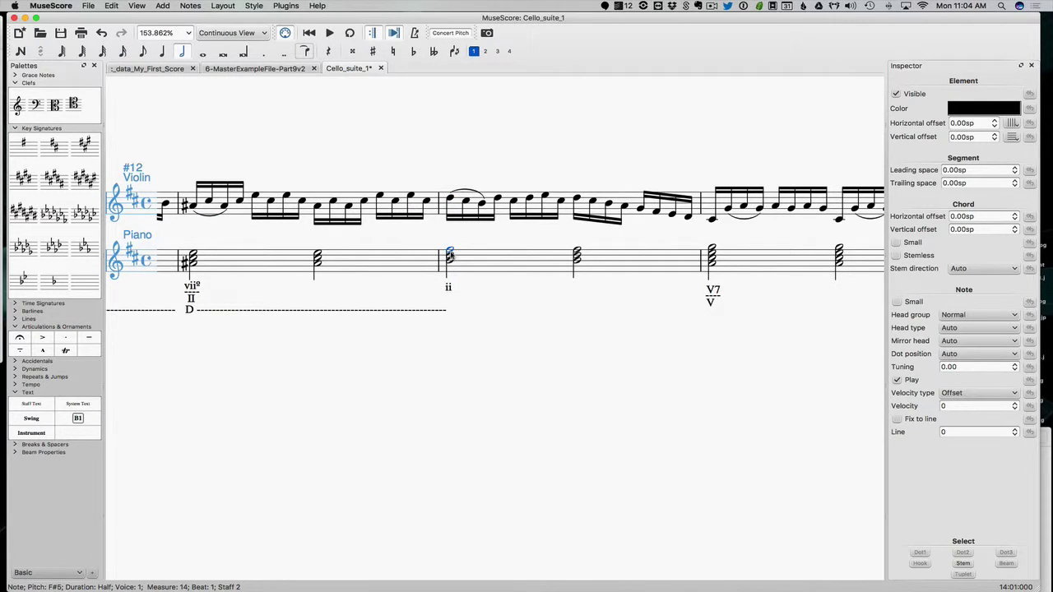
{"action": "key", "text": "ctrl+v"}
{"action": "left_click_drag", "start_coordinate": [458, 310], "coordinate": [459, 321]}
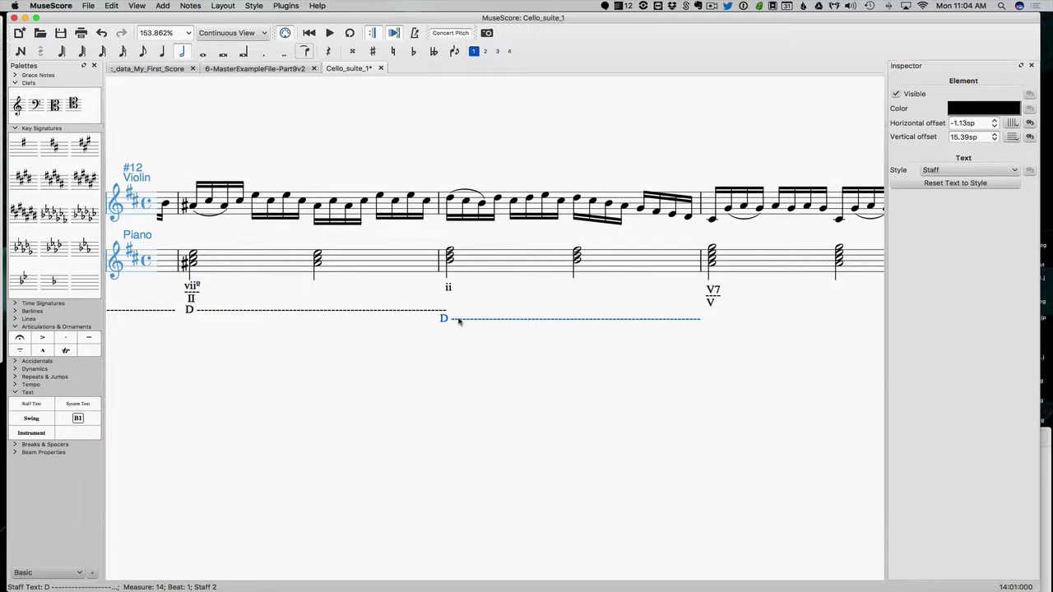
- Shorten the measure-13 D line so it ends before the ii chord
{"action": "double_click", "coordinate": [428, 310]}
{"action": "key", "text": "BackSpace"}
{"action": "key", "text": "BackSpace"}
{"action": "key", "text": "BackSpace"}
{"action": "key", "text": "BackSpace"}
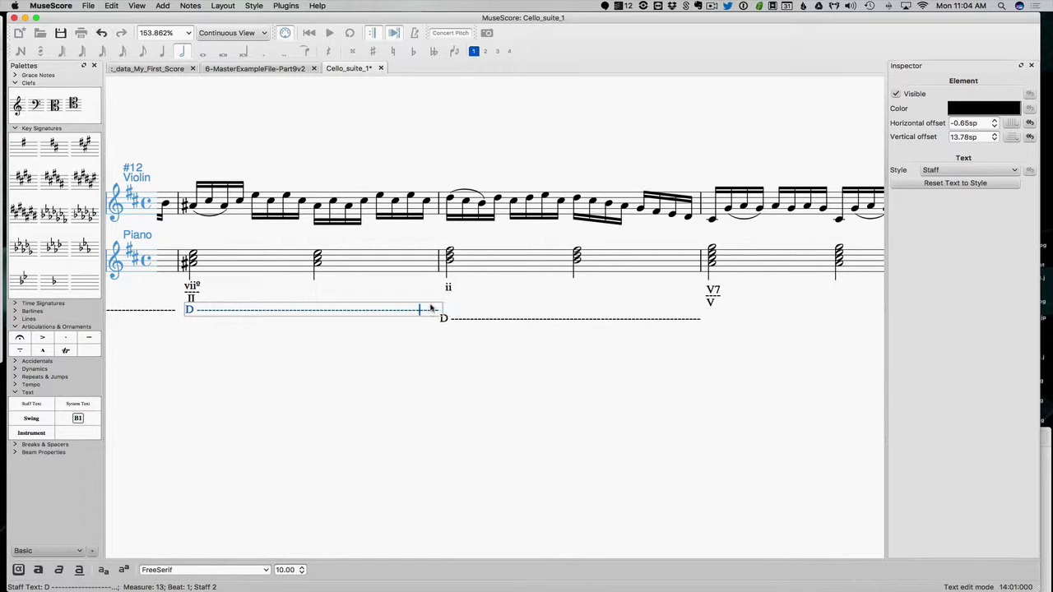
{"action": "left_click", "coordinate": [499, 332]}
- Align the new line under ii and relabel it 'T', running to the V7/V chord
{"action": "left_click_drag", "start_coordinate": [492, 322], "coordinate": [488, 311]}
{"action": "double_click", "coordinate": [487, 314]}
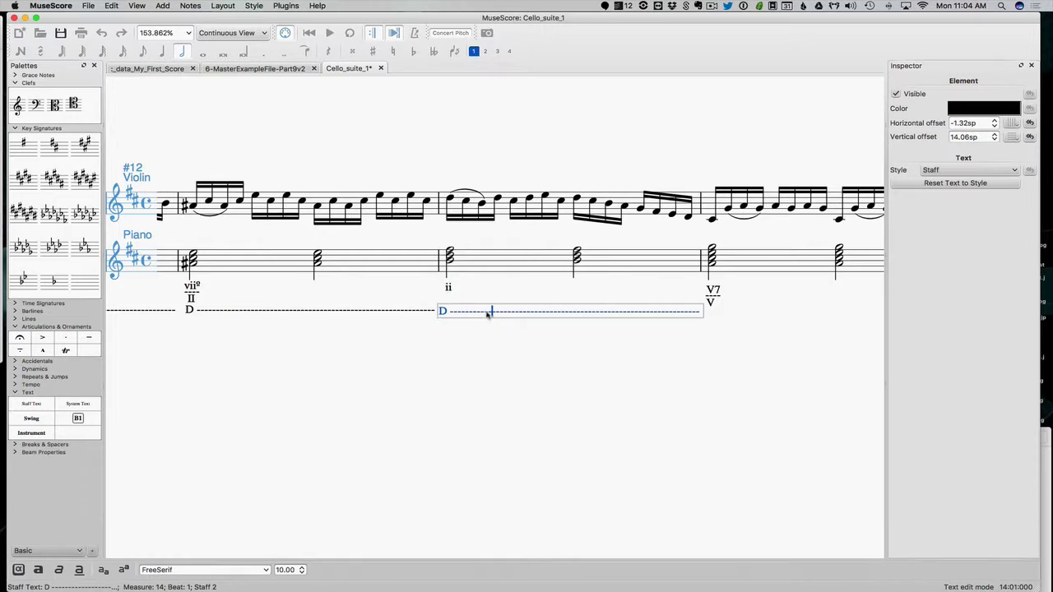
{"action": "double_click", "coordinate": [442, 311]}
{"action": "type", "text": "T"}
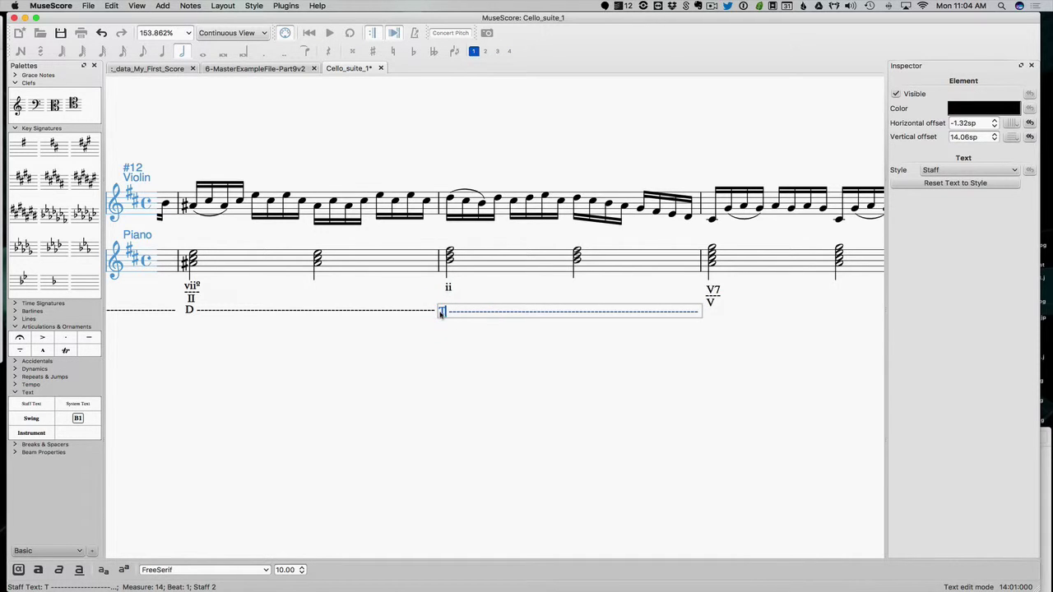
{"action": "left_click", "coordinate": [513, 342]}
{"action": "left_click", "coordinate": [629, 313]}
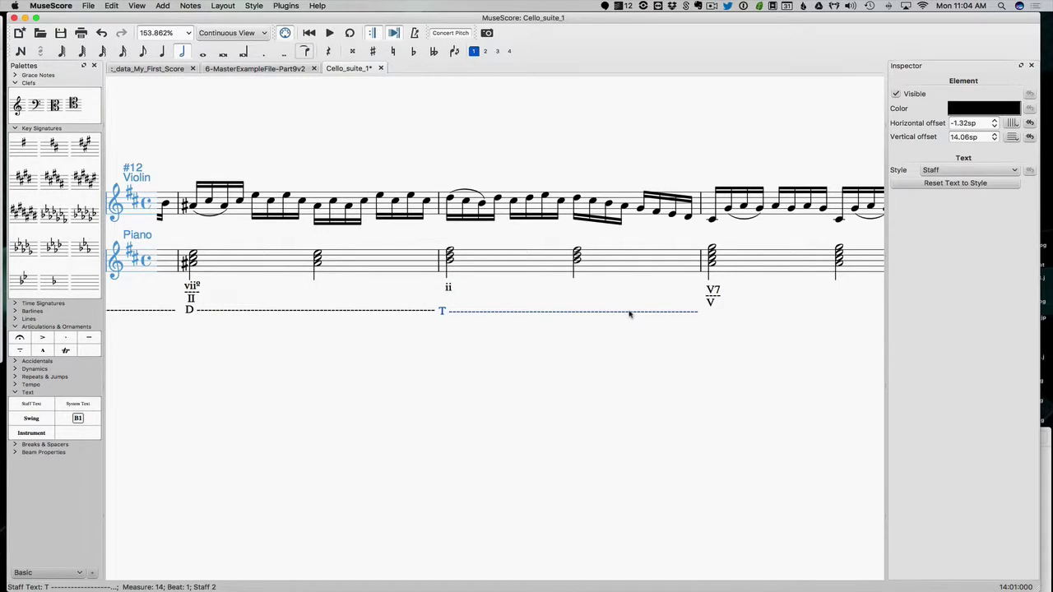
{"action": "scroll", "coordinate": [629, 313], "scroll_direction": "right", "scroll_amount": 5}
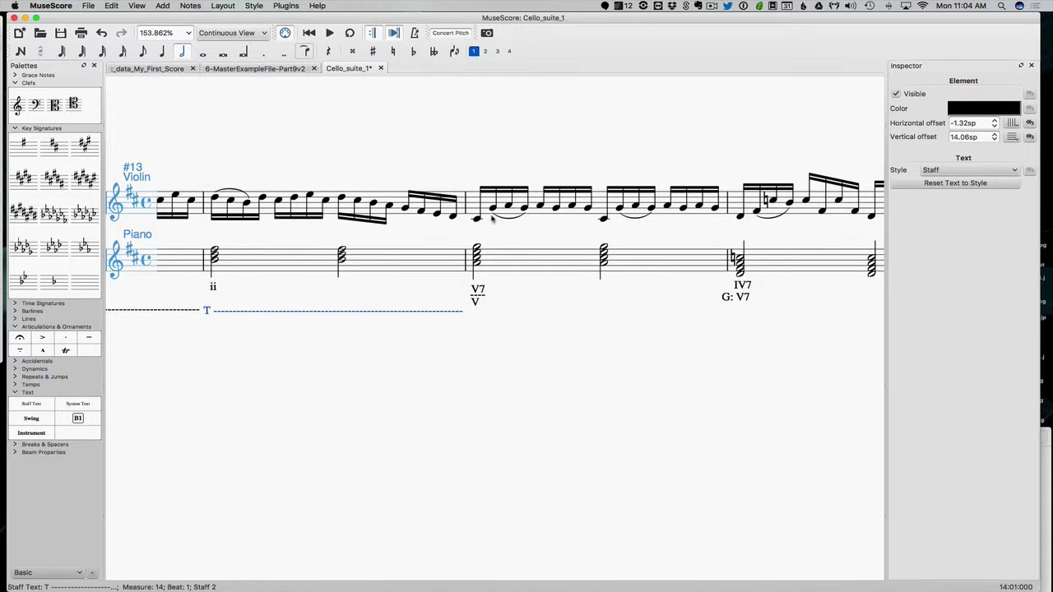
{"action": "left_click", "coordinate": [477, 219]}
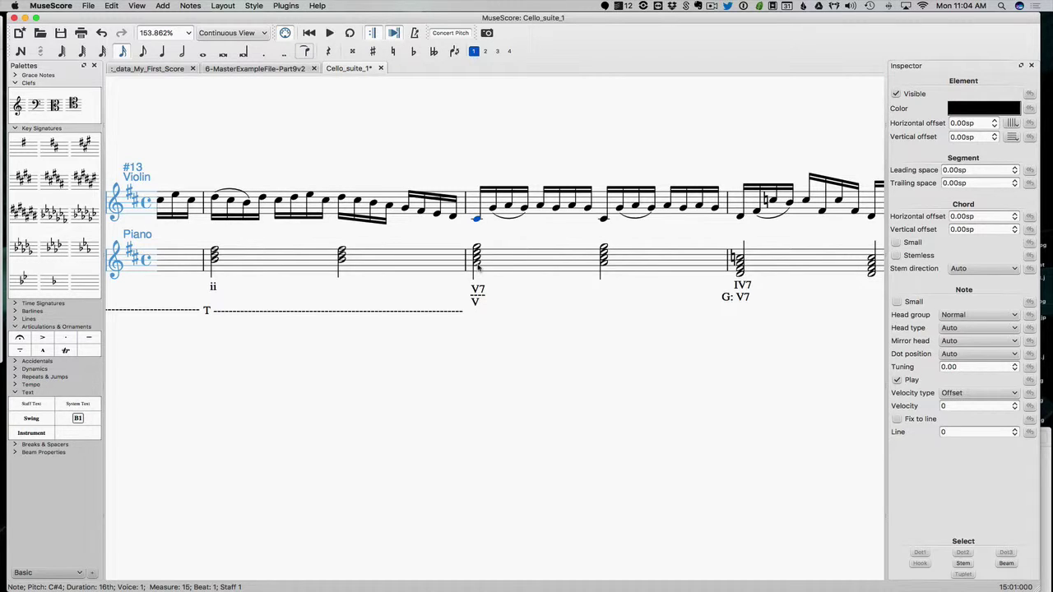
- Paste the T line at measure 15's V7/V chord, move it under the piano staff, relabel 'D'
{"action": "key", "text": "space"}
{"action": "key", "text": "space"}
{"action": "key", "text": "super+v"}
{"action": "left_click_drag", "start_coordinate": [496, 257], "coordinate": [499, 315]}
{"action": "double_click", "coordinate": [499, 316]}
{"action": "double_click", "coordinate": [472, 317]}
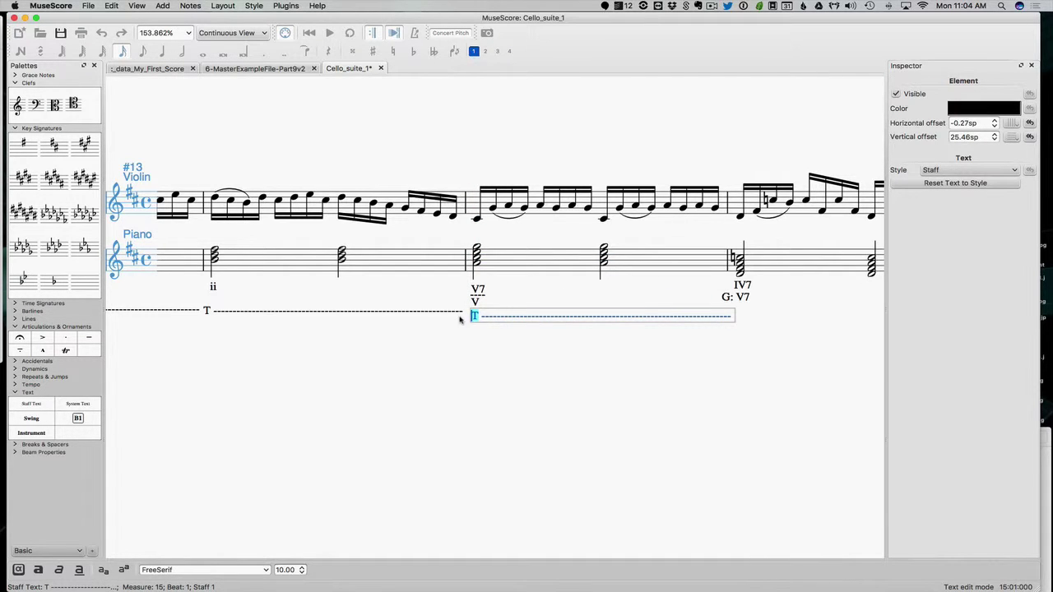
{"action": "type", "text": "D"}
{"action": "left_click", "coordinate": [568, 368]}
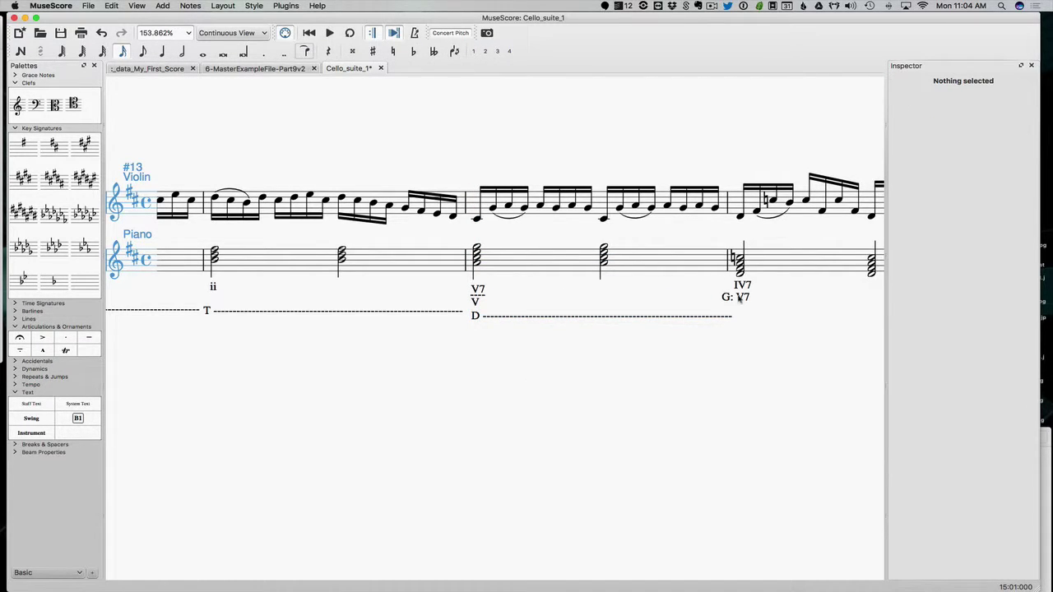
- Add a long run of dashes so the D line reaches the G: I chord
{"action": "scroll", "coordinate": [740, 300], "scroll_direction": "right", "scroll_amount": 4}
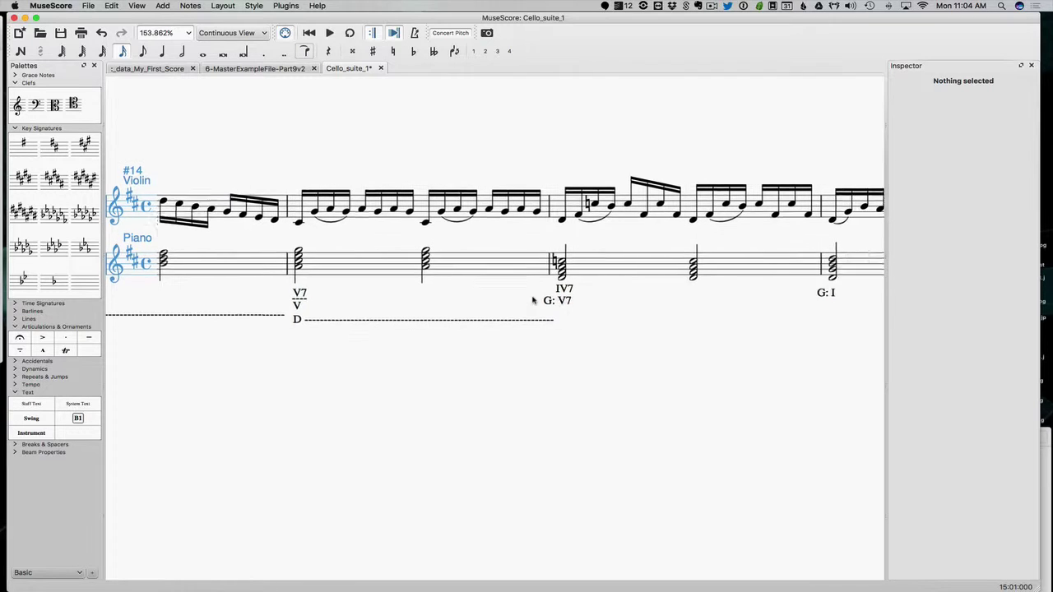
{"action": "scroll", "coordinate": [533, 301], "scroll_direction": "right", "scroll_amount": 1}
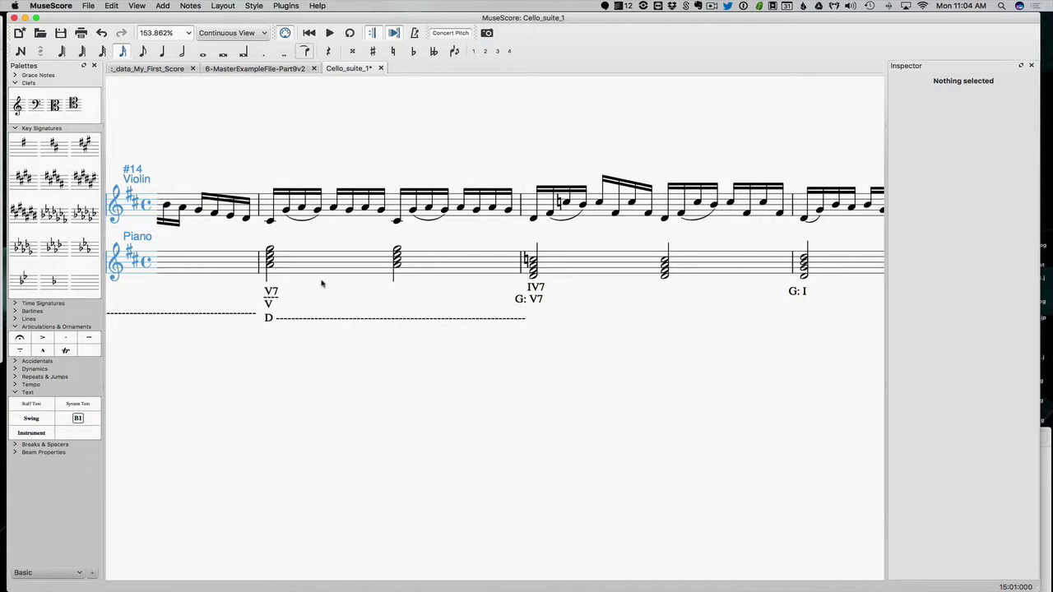
{"action": "double_click", "coordinate": [506, 319]}
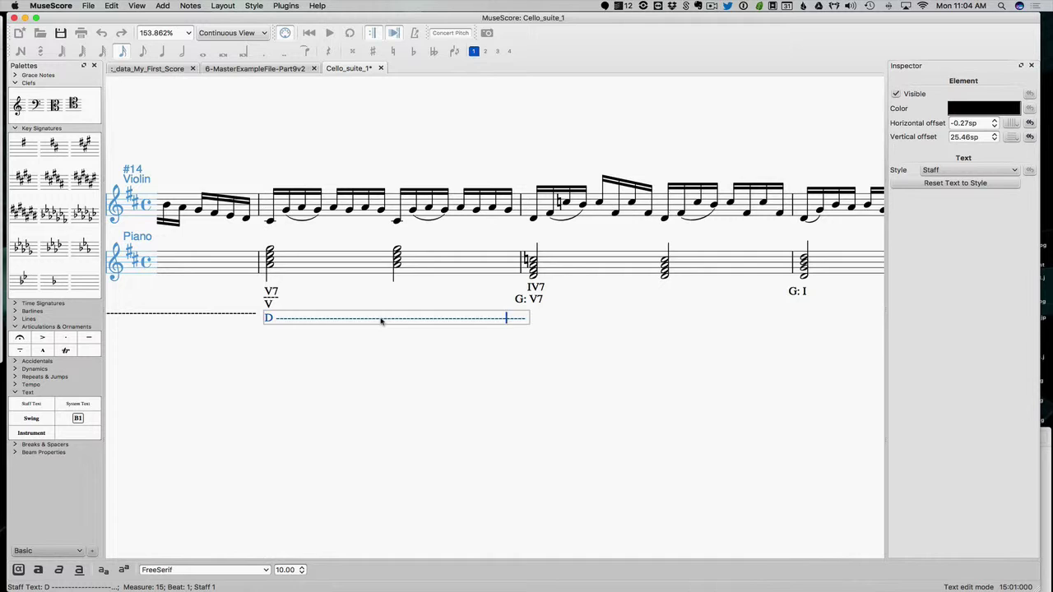
{"action": "left_click_drag", "start_coordinate": [381, 321], "coordinate": [516, 327]}
{"action": "left_click", "coordinate": [516, 328]}
{"action": "type", "text": "------------------------------------------------------------------"}
{"action": "left_click", "coordinate": [626, 372]}
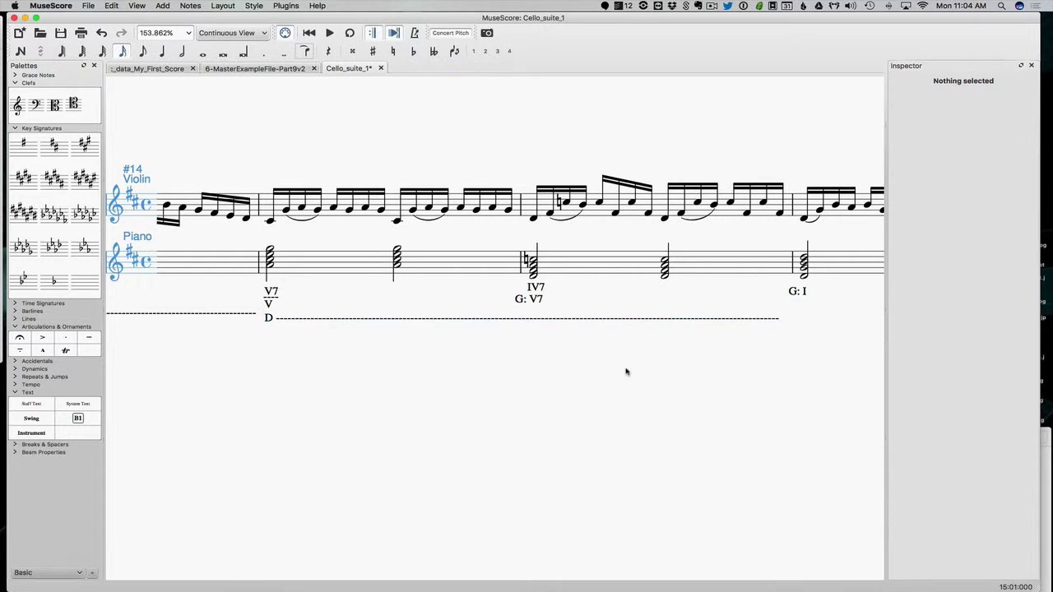
- Copy the dashed T line and paste it under the G: I chord in measure 17
{"action": "scroll", "coordinate": [762, 304], "scroll_direction": "right", "scroll_amount": 5}
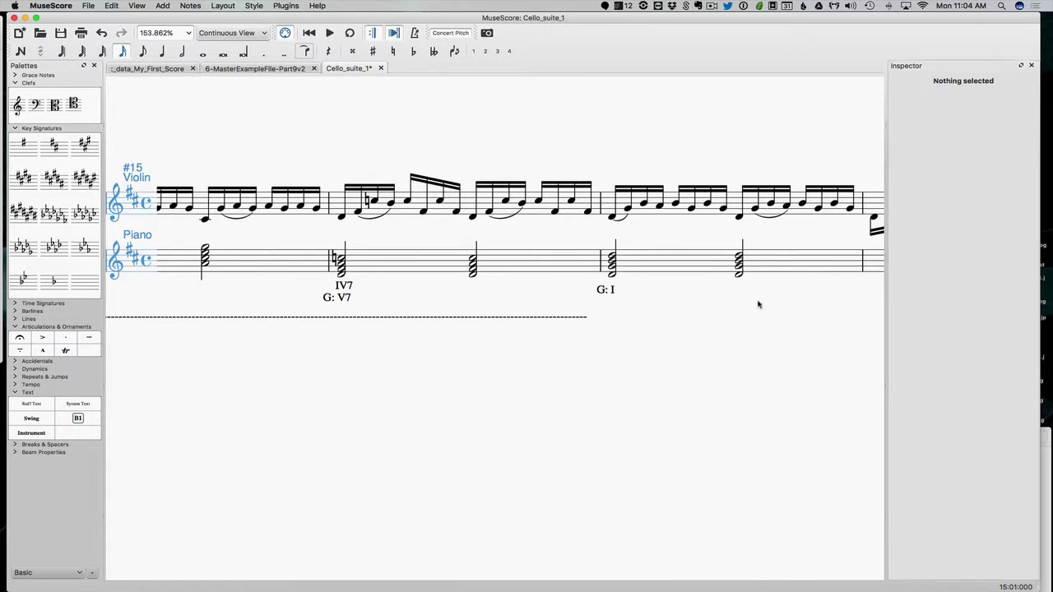
{"action": "left_click", "coordinate": [612, 277]}
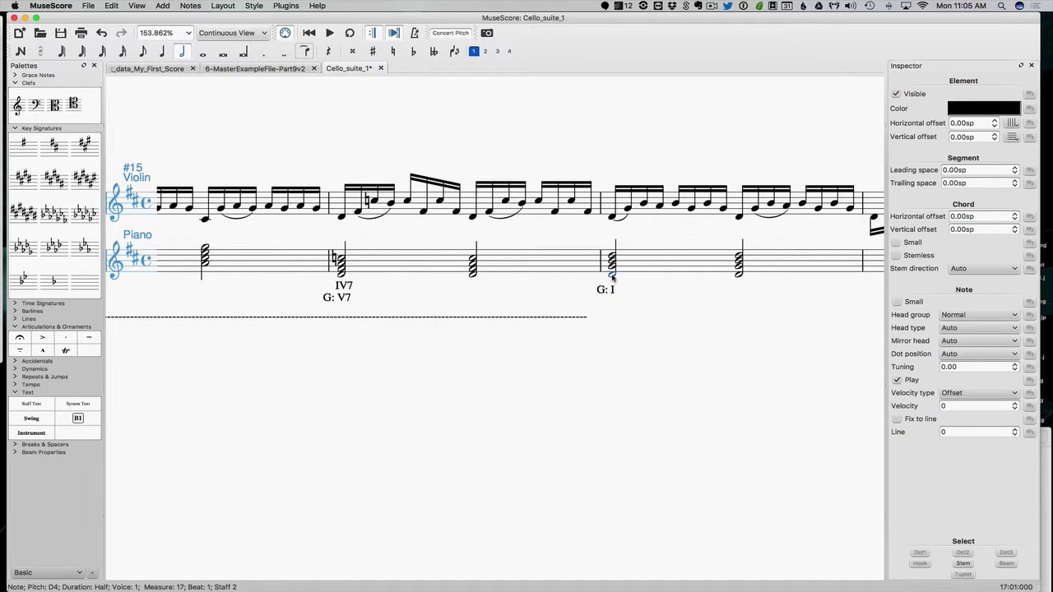
{"action": "scroll", "coordinate": [475, 320], "scroll_direction": "left", "scroll_amount": 10}
{"action": "left_click", "coordinate": [475, 320]}
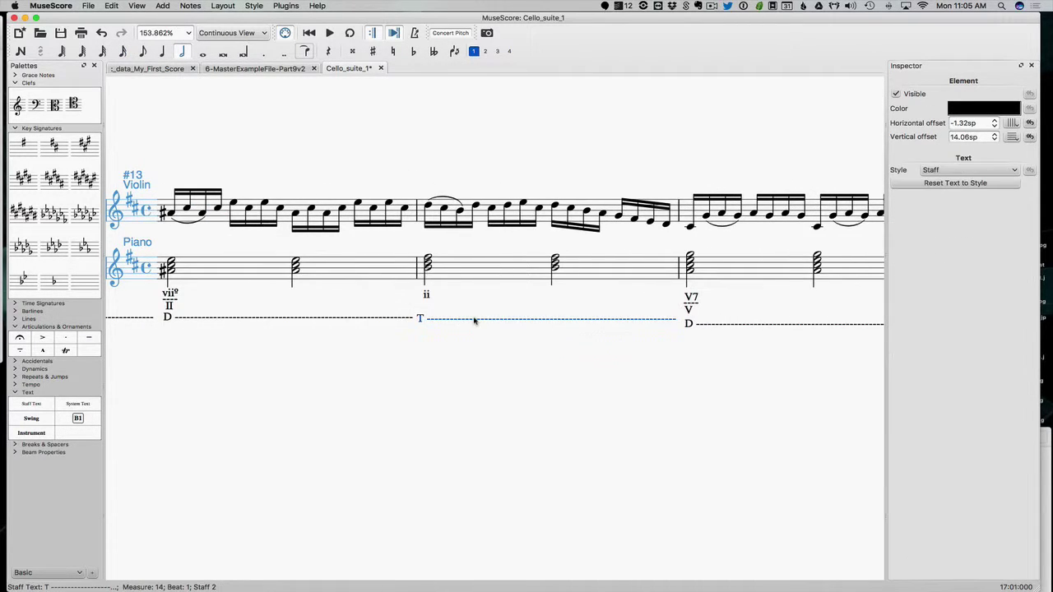
{"action": "scroll", "coordinate": [476, 320], "scroll_direction": "right", "scroll_amount": 12}
{"action": "left_click", "coordinate": [500, 288]}
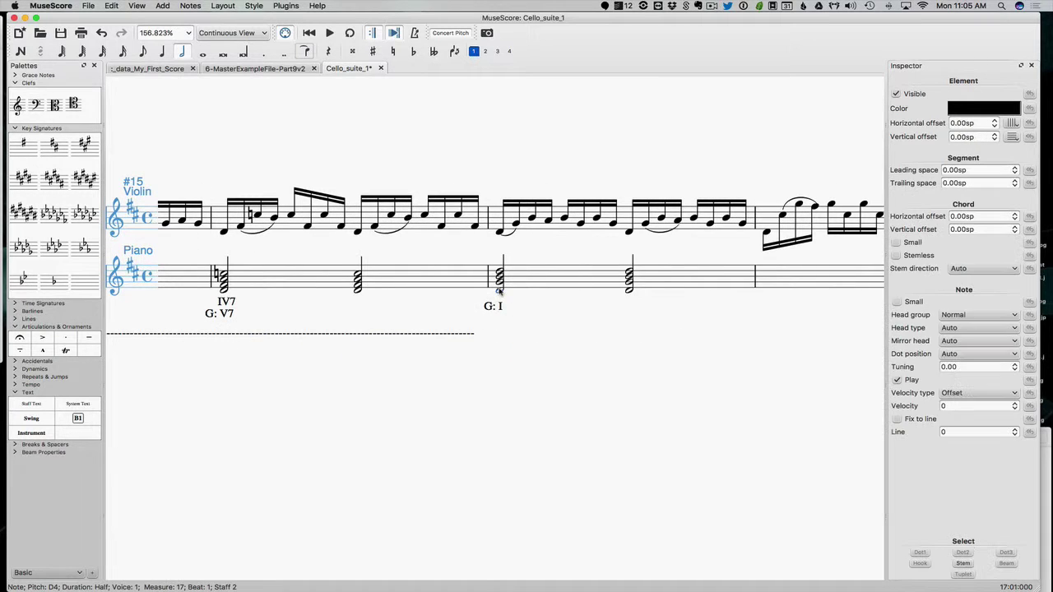
{"action": "left_click", "coordinate": [511, 332]}
- Play back from measure 15's first violin note to check the function labels
{"action": "scroll", "coordinate": [507, 333], "scroll_direction": "left", "scroll_amount": 5}
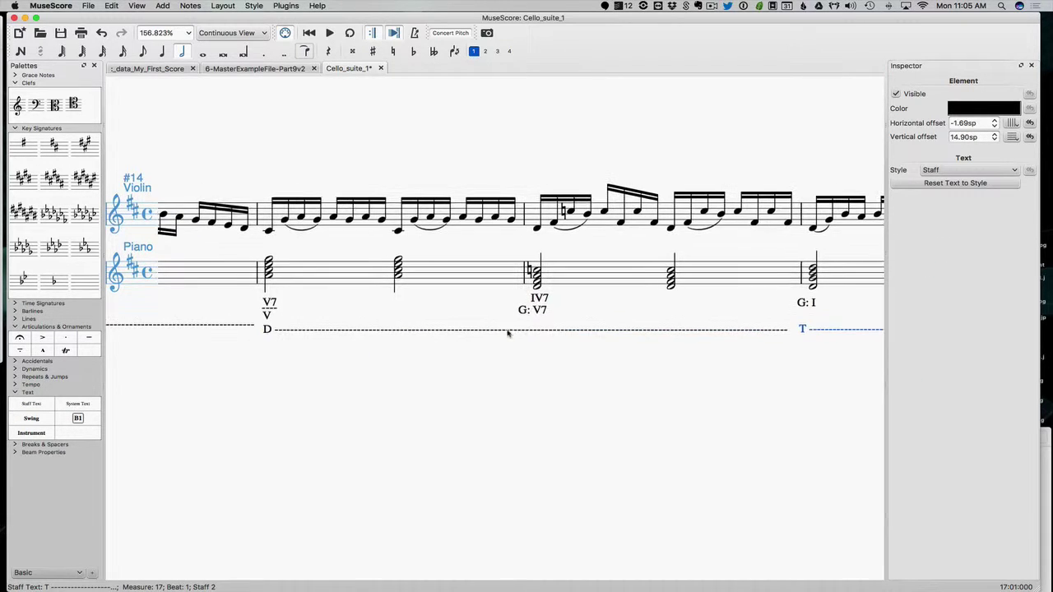
{"action": "left_click", "coordinate": [269, 231]}
{"action": "key", "text": "space"}
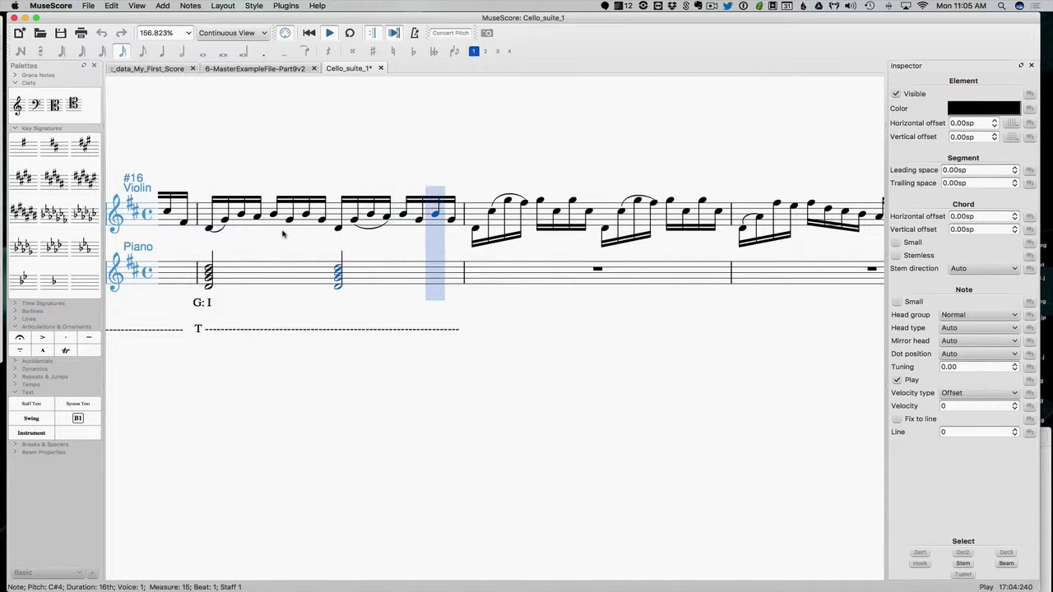
{"action": "key", "text": "space"}
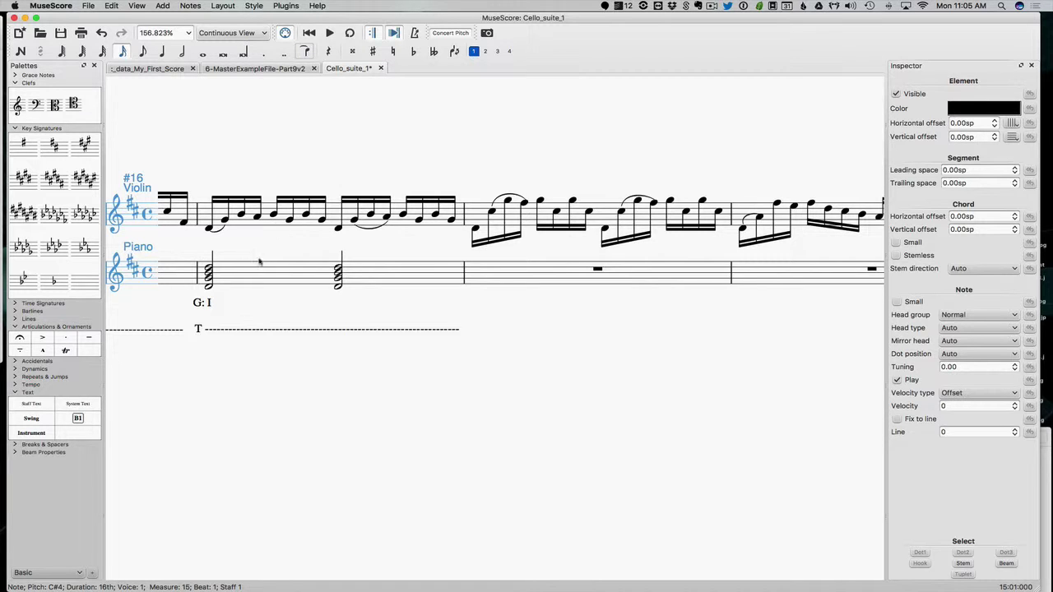
{"action": "scroll", "coordinate": [279, 378], "scroll_direction": "left", "scroll_amount": 10}
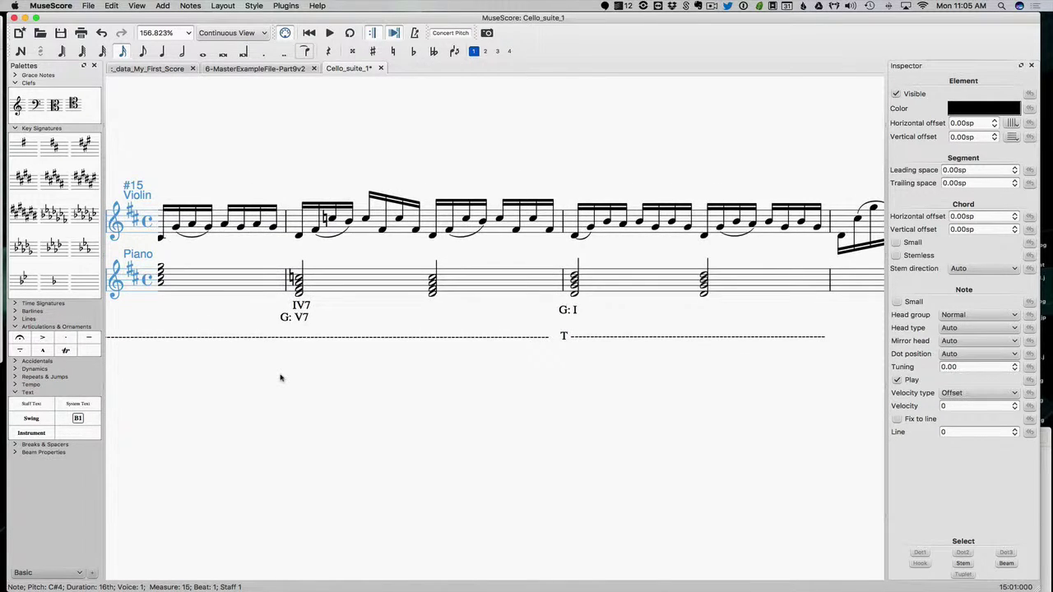
{"action": "scroll", "coordinate": [280, 377], "scroll_direction": "left", "scroll_amount": 3}
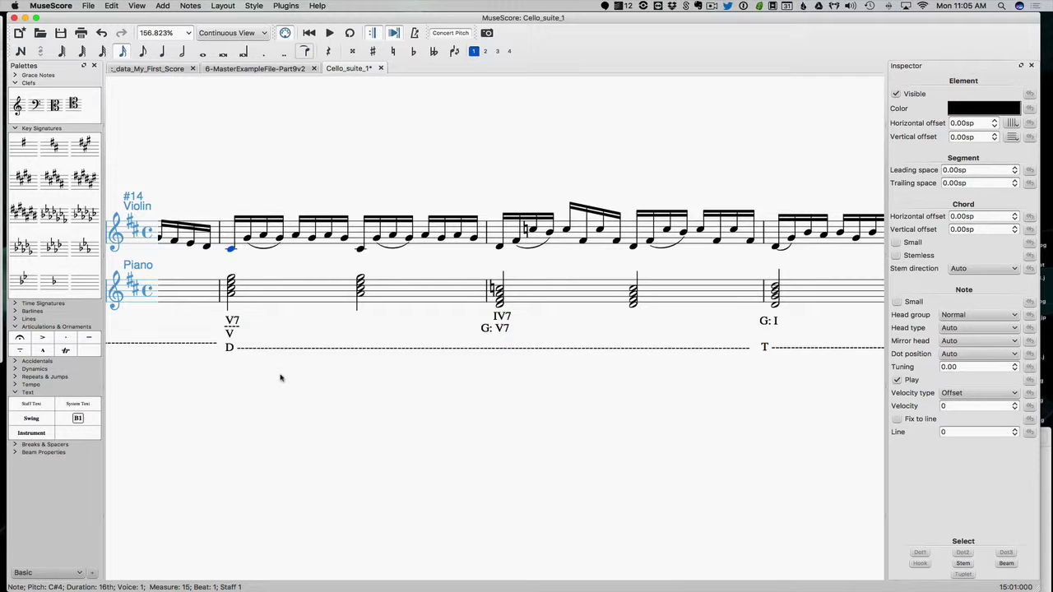